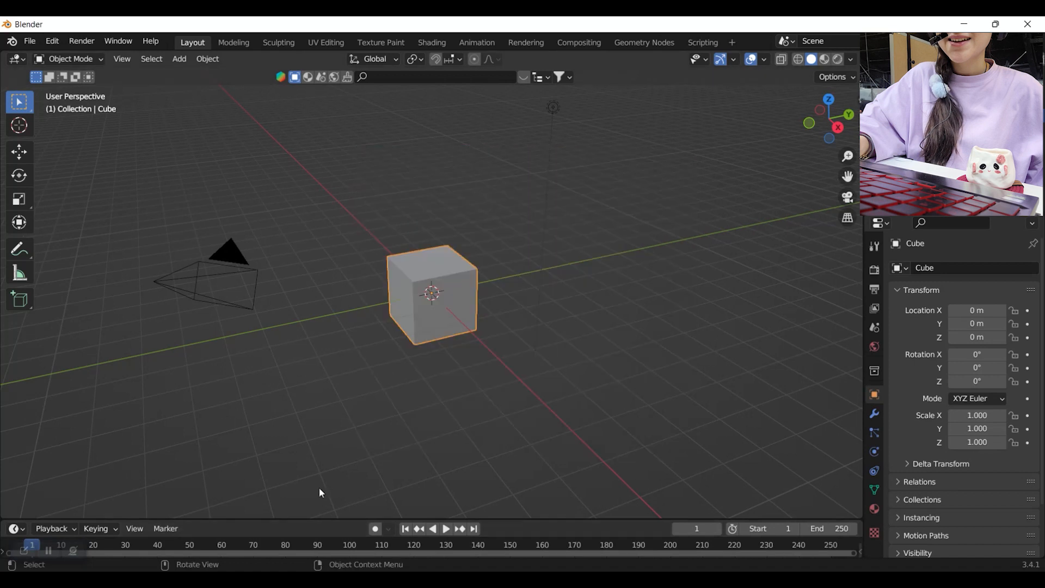
Add a Subdivision Surface modifier to the default cube and raise its viewport levels to 5
middle_click_drag(298, 392, 522, 411)
scroll(532, 402, "up", 4)
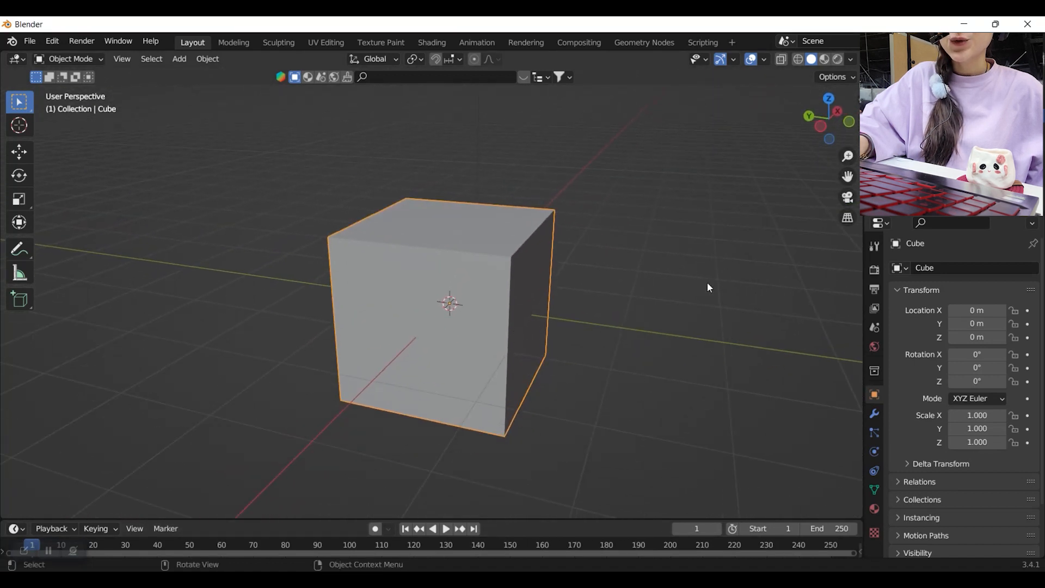
left_click(874, 414)
left_click(931, 269)
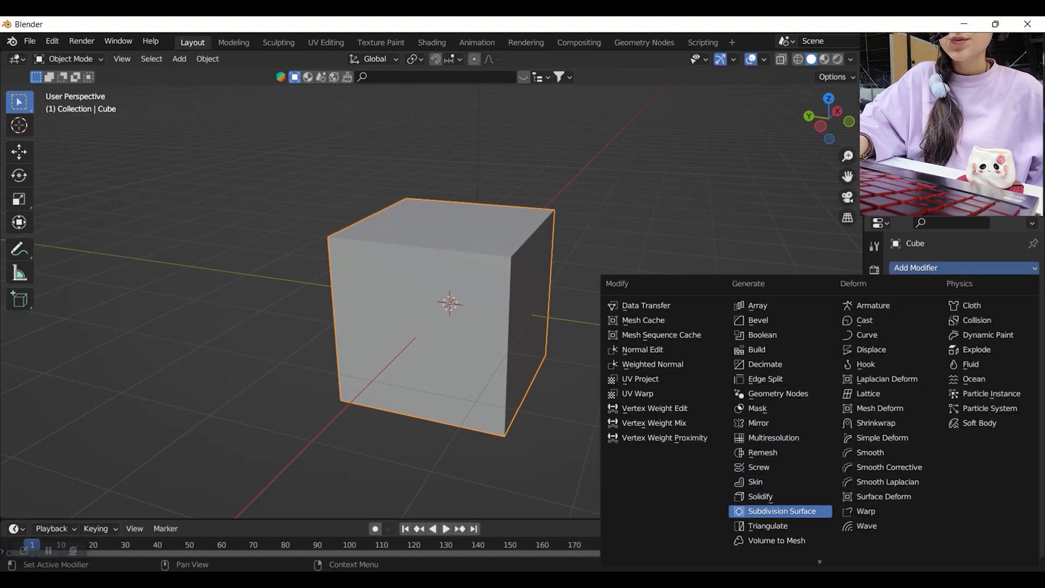
left_click(777, 511)
left_click(1016, 327)
left_click(1015, 327)
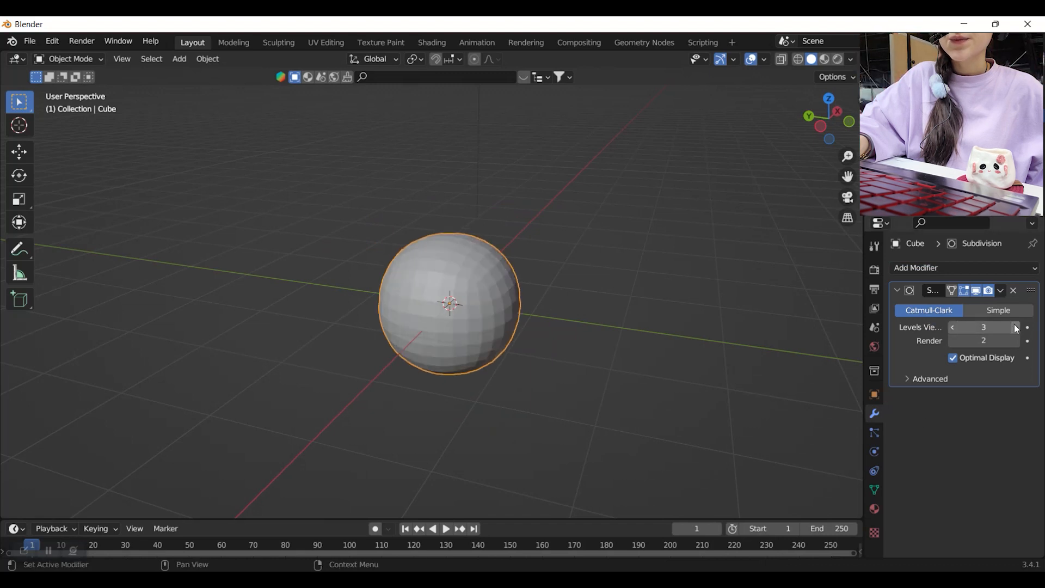
left_click(1015, 327)
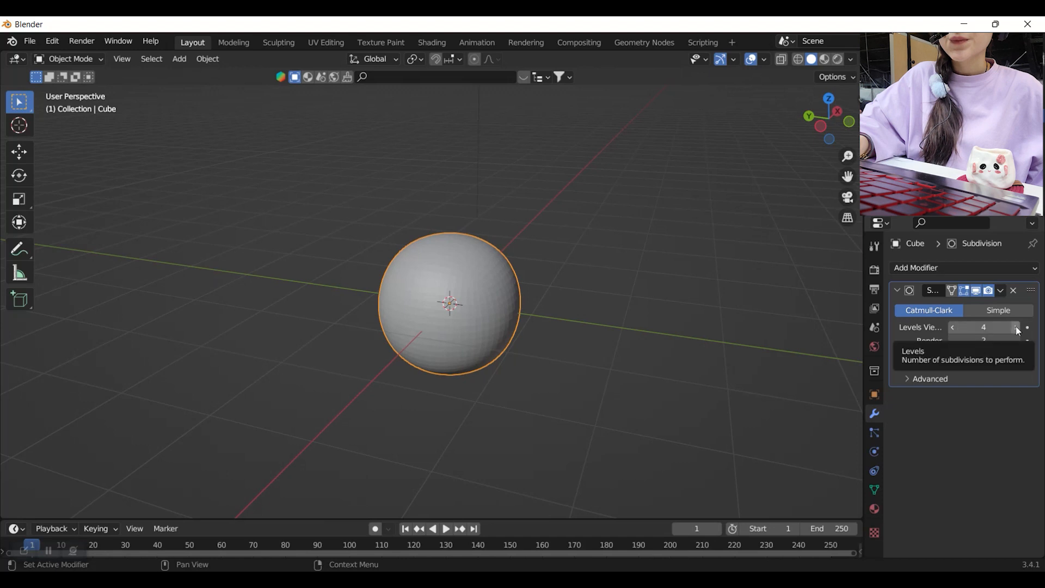
Apply the Subdivision Surface modifier to the rounded cube
scroll(455, 366, "up", 2)
middle_click_drag(455, 365, 539, 370)
scroll(522, 379, "up", 2)
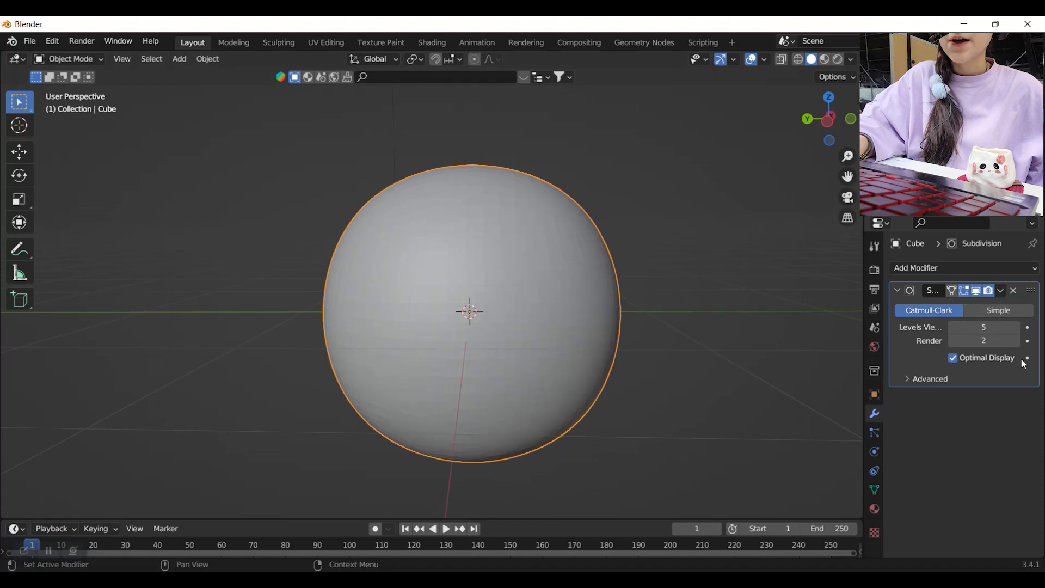
left_click(1001, 291)
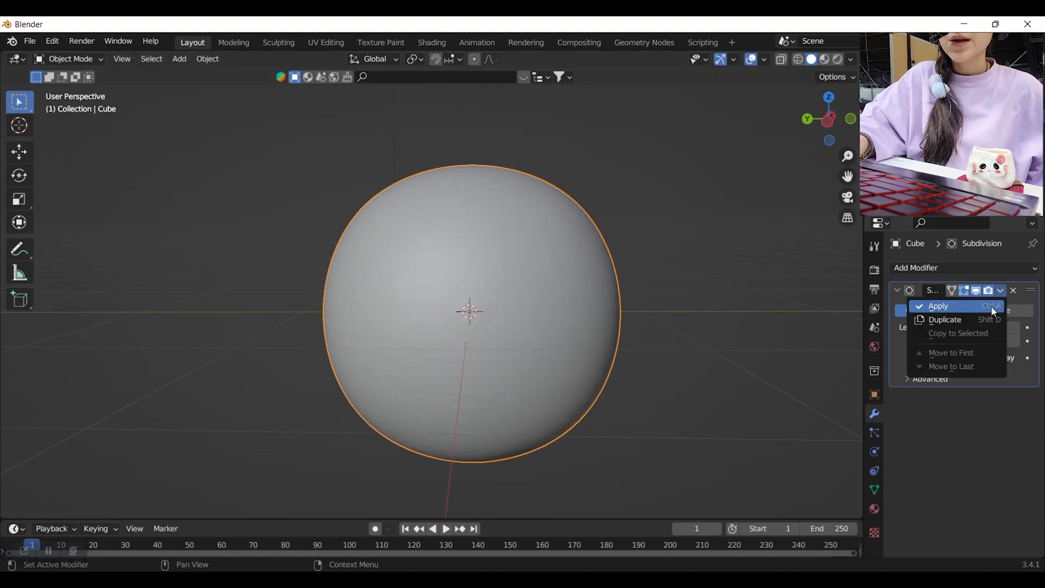
left_click(994, 309)
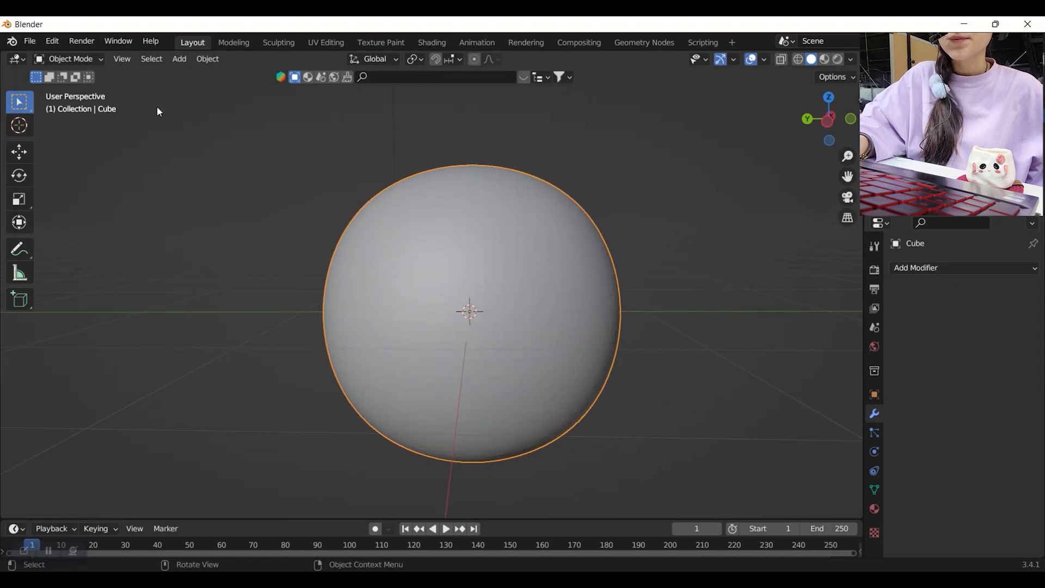
Add a UV sphere mesh and set its X dimension to 0.1 m
left_click(179, 59)
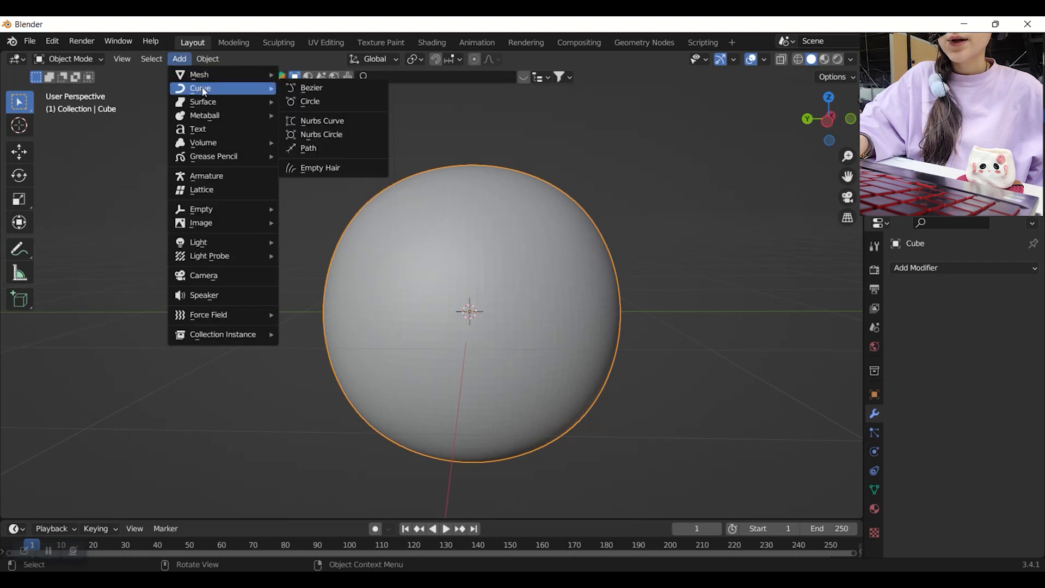
mouse_move(228, 79)
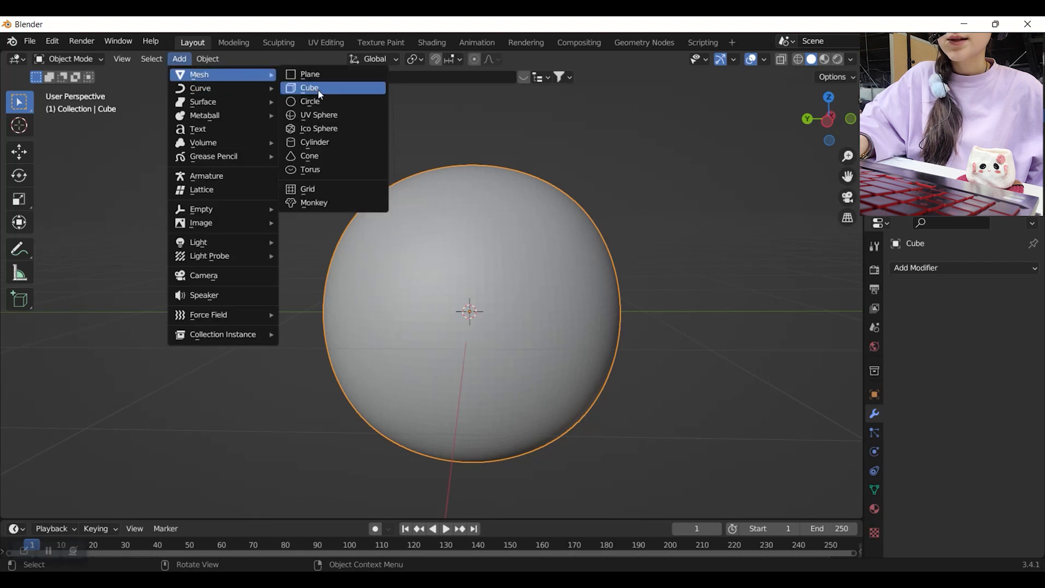
left_click(317, 115)
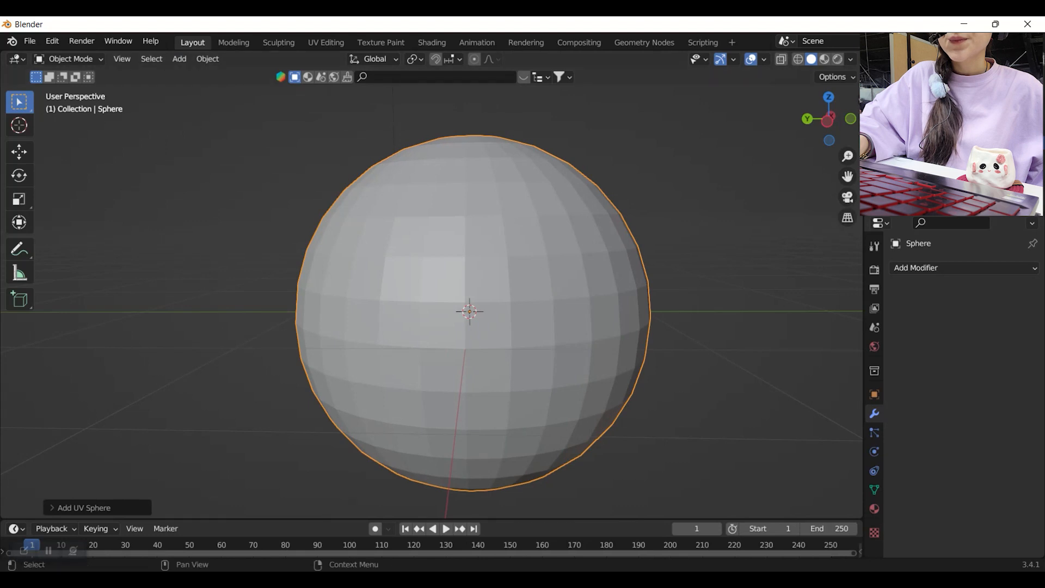
key("n")
double_click(814, 309)
type("0.1")
key("Return")
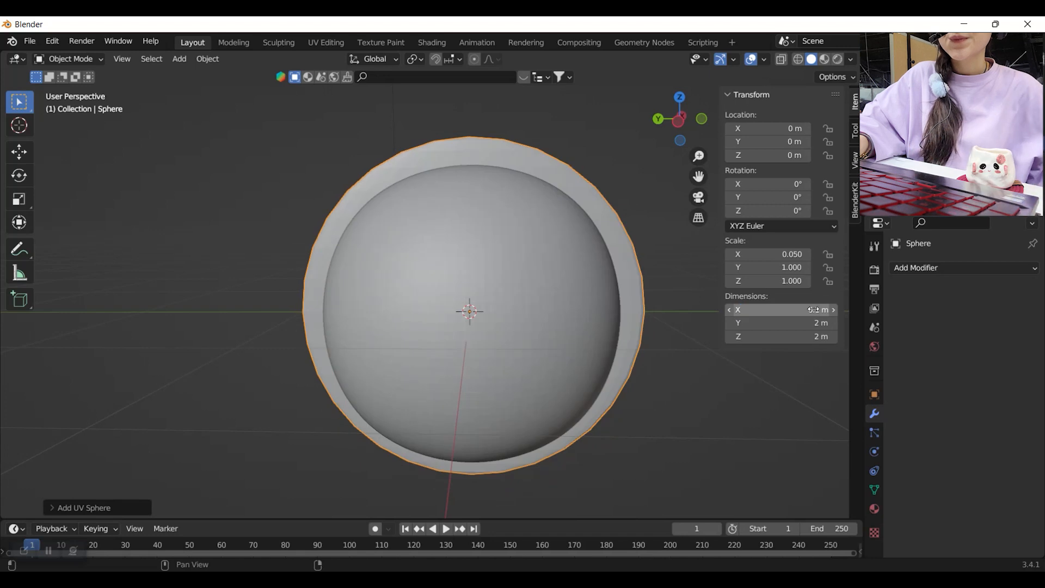
Try an X dimension of 0.01 m on the sphere and set it back to 0.1 m
double_click(813, 309)
type("0.01")
key("Return")
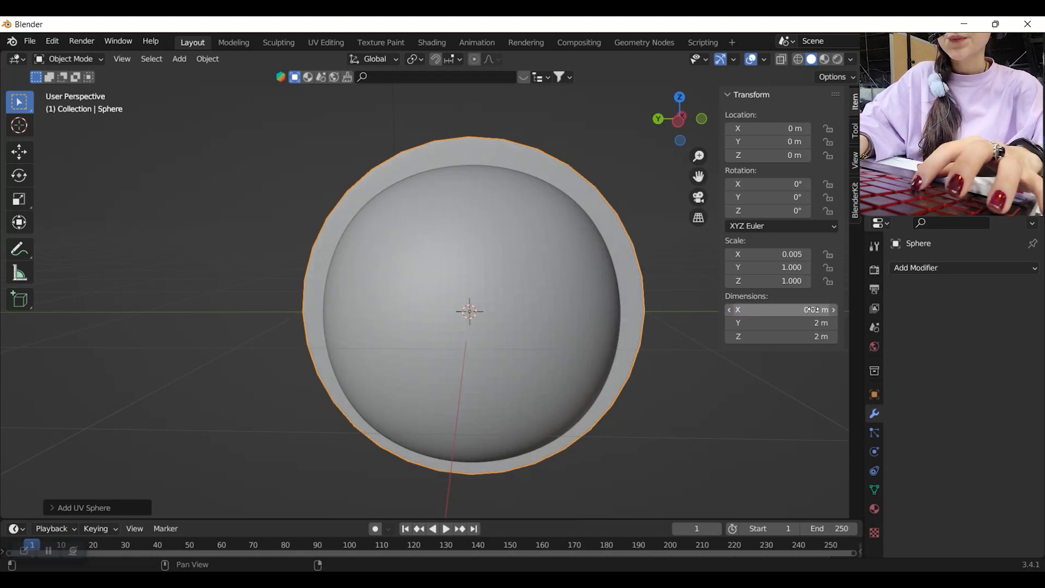
double_click(813, 310)
type("0.1")
key("Return")
Set the sphere's Y and Z dimensions to 0.1 m each
double_click(815, 324)
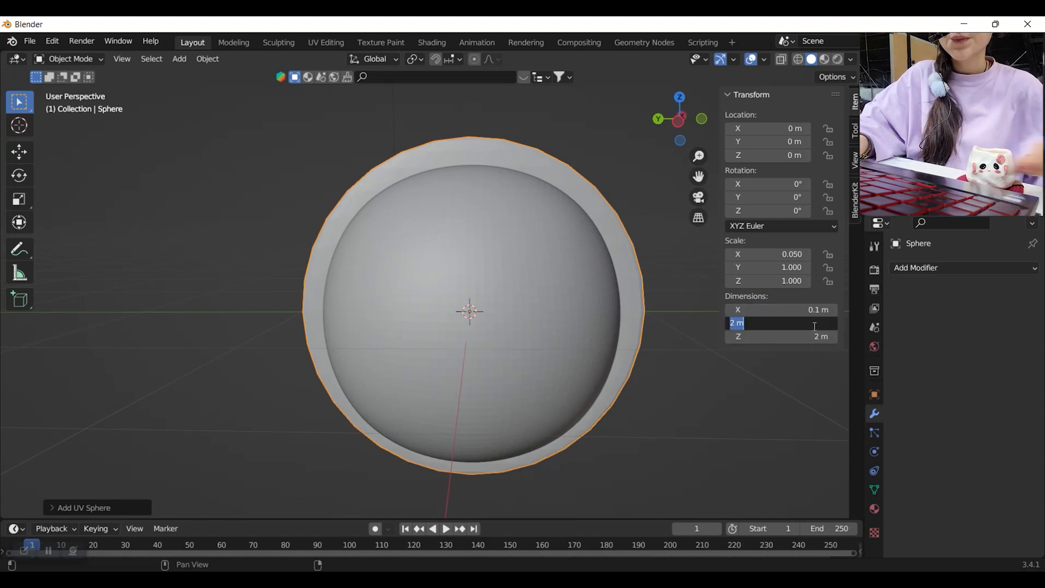
type("0.1")
key("Return")
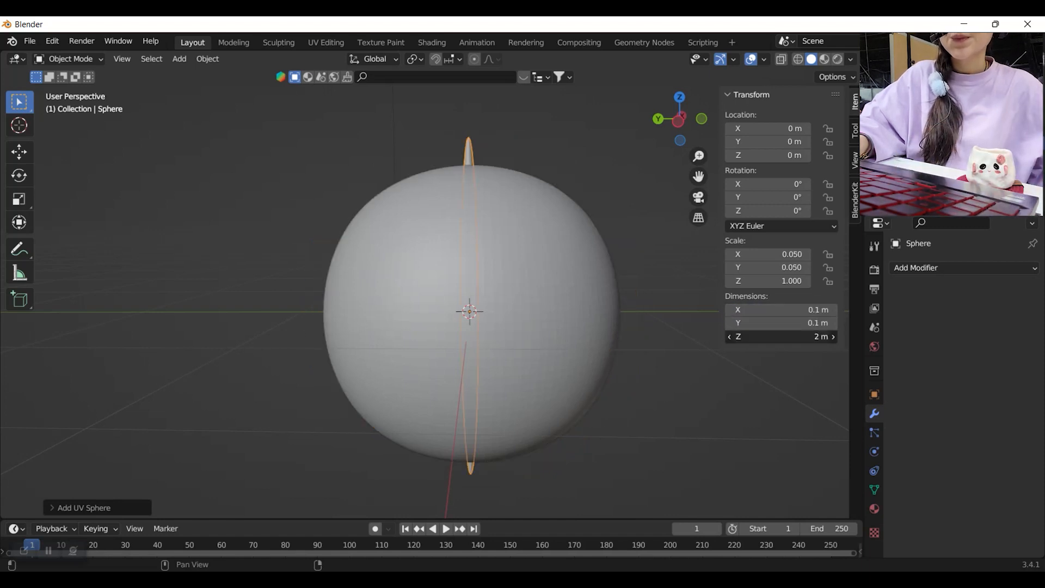
double_click(814, 336)
type("0.1")
key("Return")
Move the small sphere out of the body along negative X and raise it to about Z 0.24 m
middle_click_drag(487, 323, 453, 300)
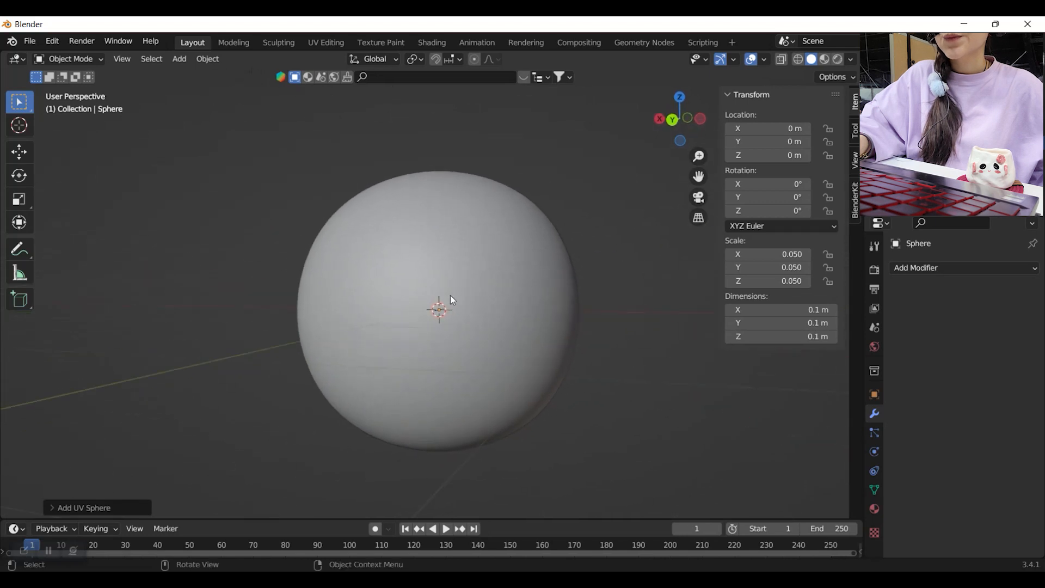
left_click(21, 153)
left_click_drag(443, 306, 572, 313)
middle_click_drag(493, 381, 450, 366)
left_click_drag(499, 276, 503, 215)
Shift the small sphere to about Y -0.21 m and bring it onto the body's surface at about X -0.76 m
left_click(684, 121)
scroll(484, 295, "up", 3)
middle_click_drag(537, 312, 483, 305, "shift")
left_click_drag(393, 267, 456, 267)
middle_click_drag(455, 267, 548, 342)
left_click_drag(647, 277, 621, 282)
Paste a copy of the small sphere and move it diagonally below the original, to about Y -0.30 m and Z 0.12 m
left_click(694, 121)
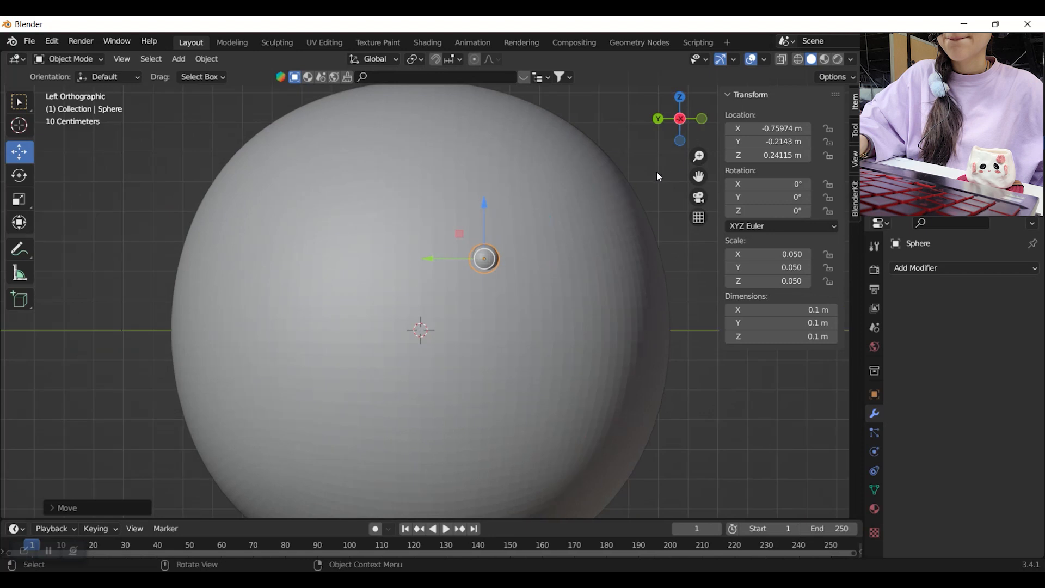
scroll(472, 265, "up", 3)
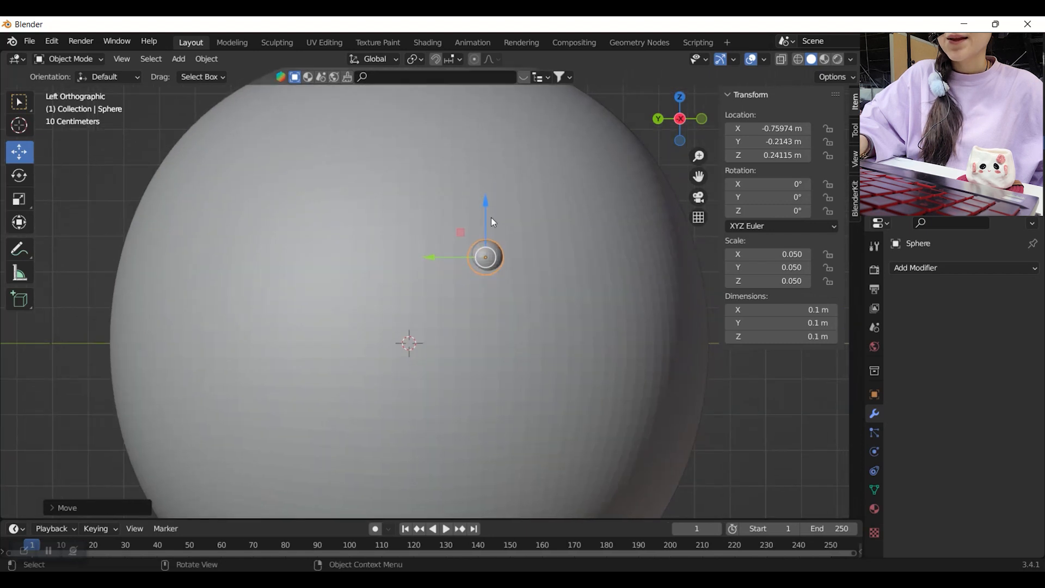
key("ctrl+v")
left_click_drag(487, 212, 487, 255)
left_click_drag(447, 302, 480, 293)
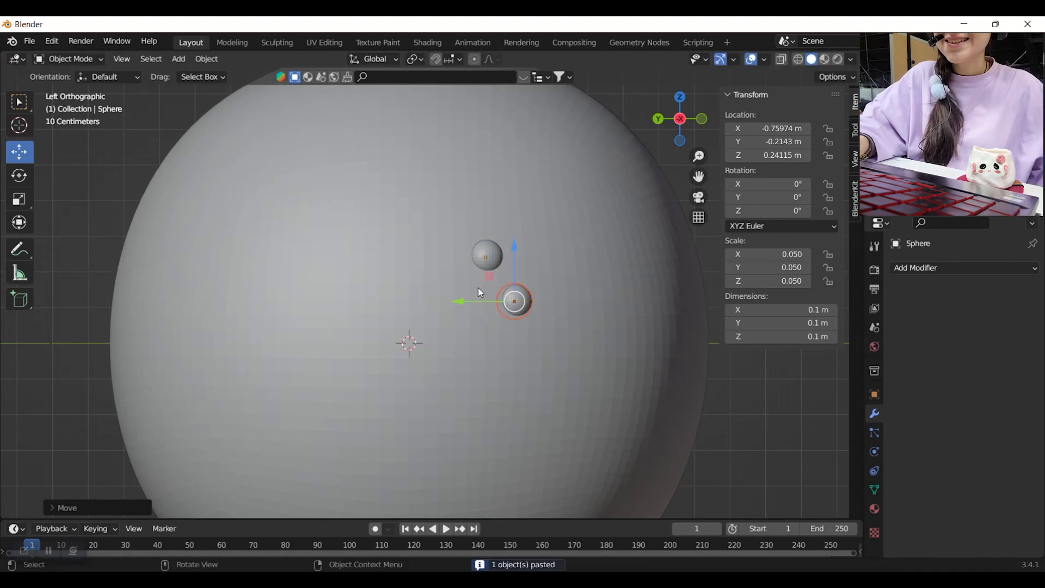
Scale the lower sphere copy up uniformly to about 0.127 m across
left_click(27, 207)
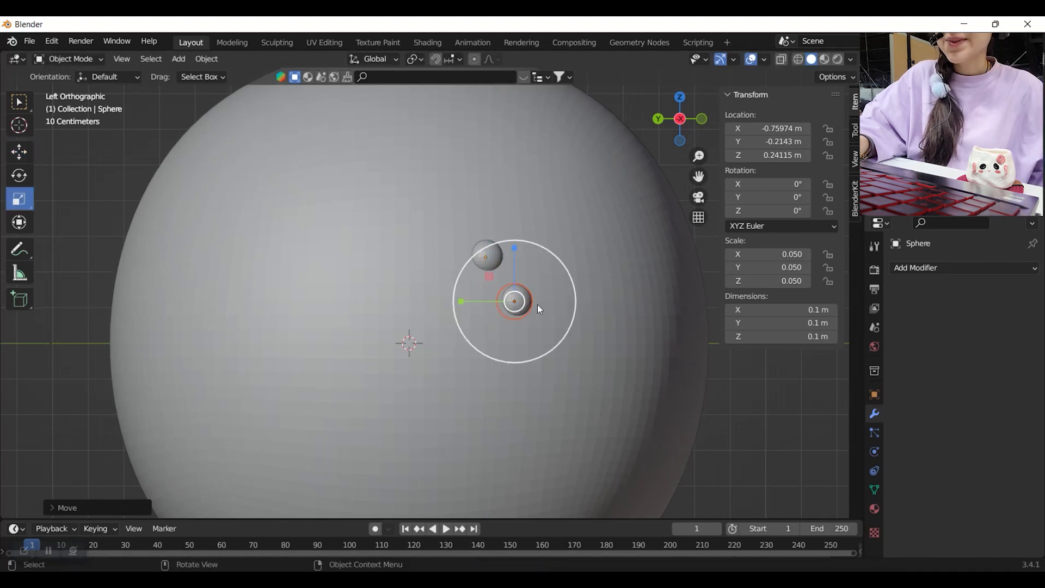
left_click_drag(571, 291, 579, 319)
left_click(19, 158)
middle_click_drag(532, 405, 599, 399)
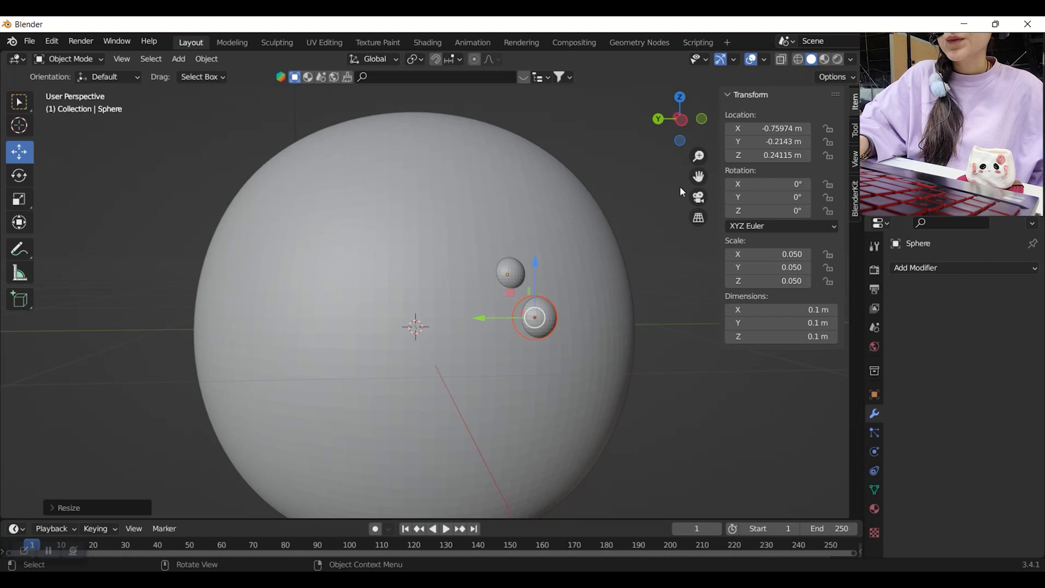
left_click(681, 119)
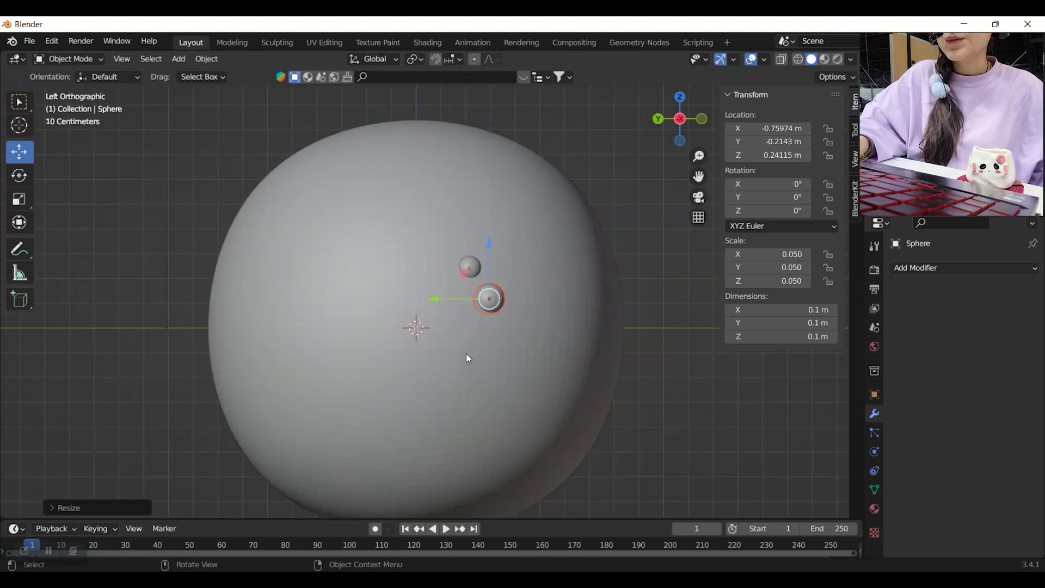
Add a Mirror modifier to the upper small sphere, mirroring on the Y axis with the Cube as mirror object
left_click(925, 267)
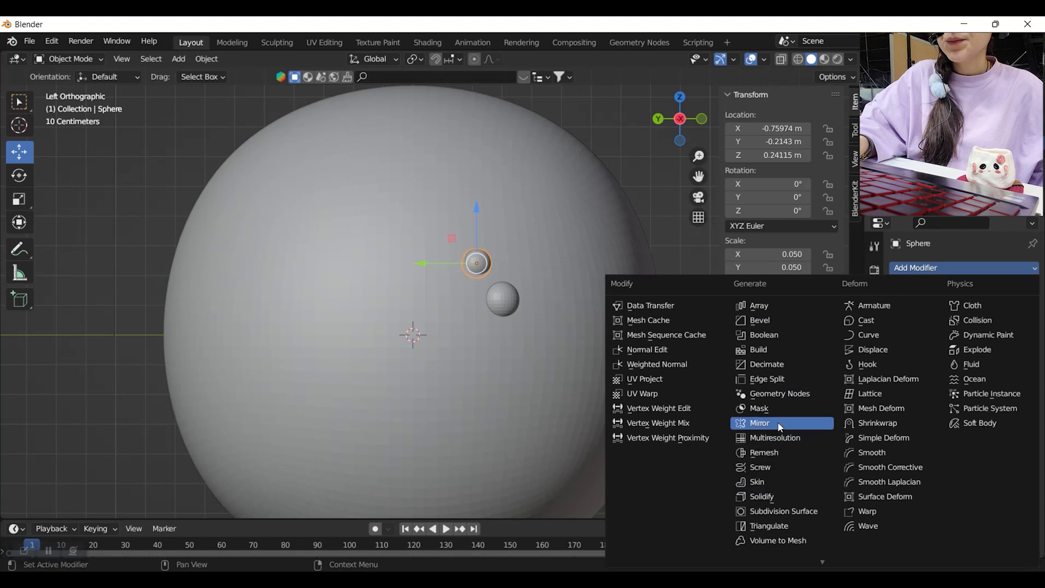
left_click(759, 423)
left_click(1013, 359)
left_click(602, 346)
Mirror the larger lower sphere on the Y axis with a Mirror modifier that uses the Cube as mirror object
left_click(506, 299)
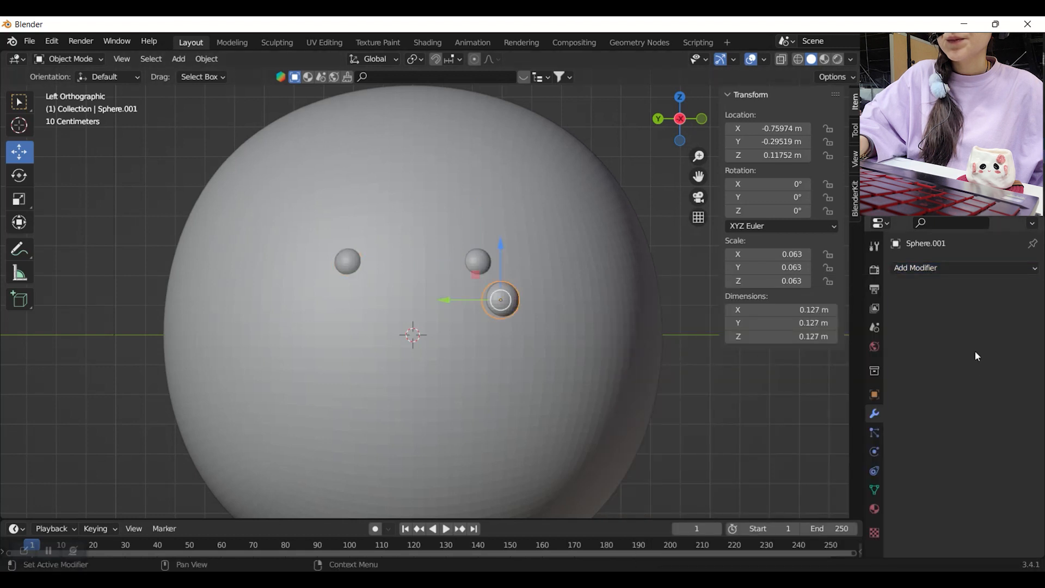
left_click(962, 273)
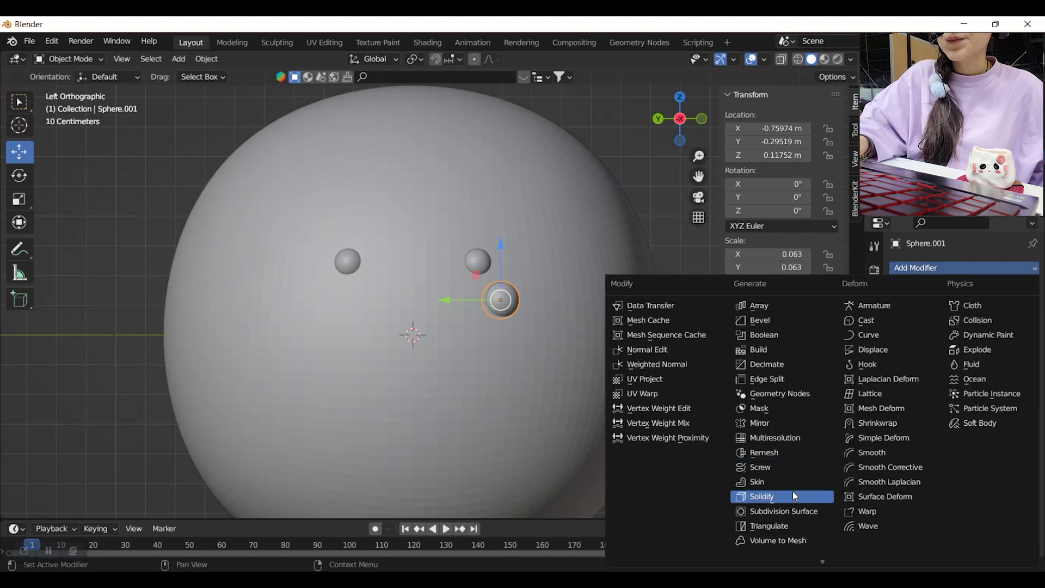
left_click(792, 420)
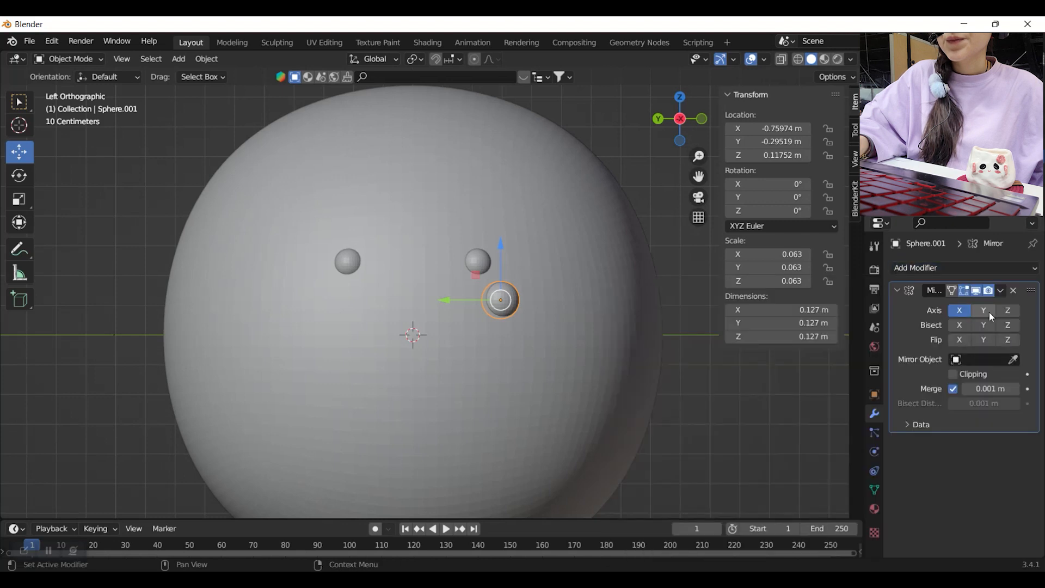
left_click(1013, 361)
left_click(551, 356)
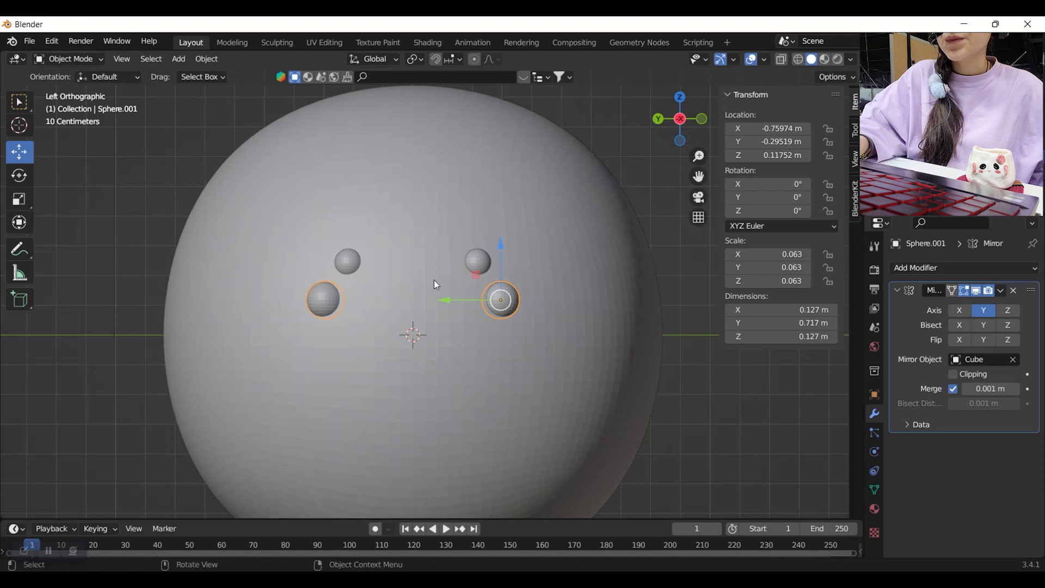
Move both mirrored sphere pairs closer to the centre along Y, placing the upper sphere at about Y -0.14 m
scroll(435, 282, "up", 1)
left_click(488, 259)
left_click_drag(457, 260, 430, 260)
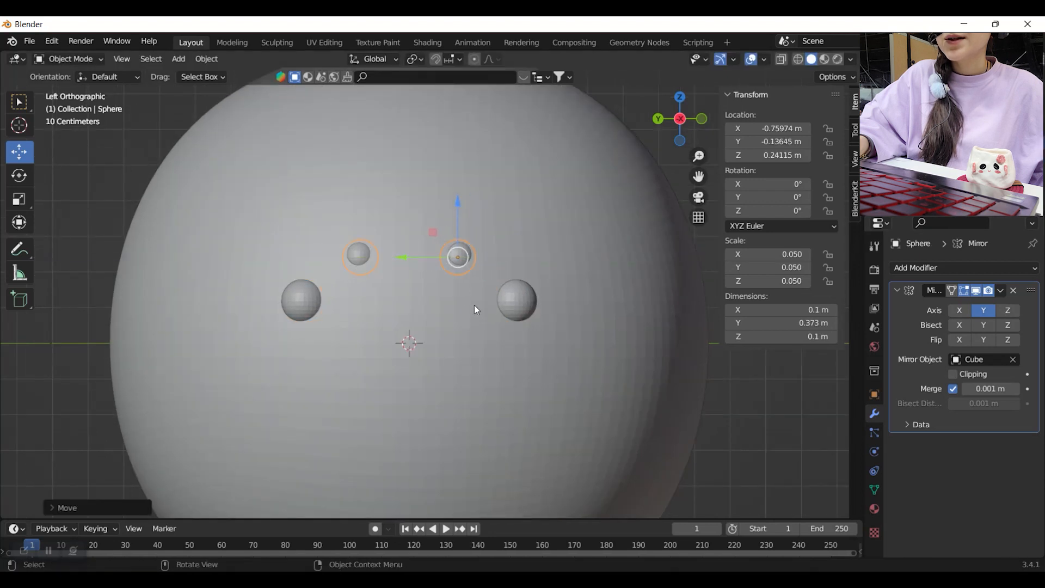
left_click(513, 301)
left_click_drag(484, 303, 463, 303)
Delete six faces of the rounded cube between the lower spheres: a row of four and the two centred beneath it
left_click(703, 421)
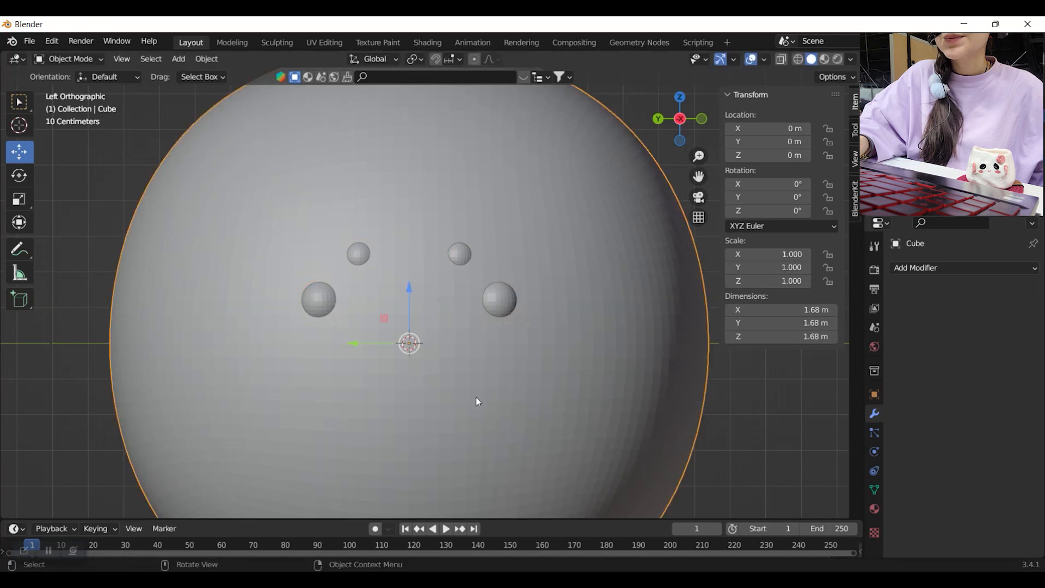
scroll(444, 299, "down", 2)
scroll(440, 293, "up", 3)
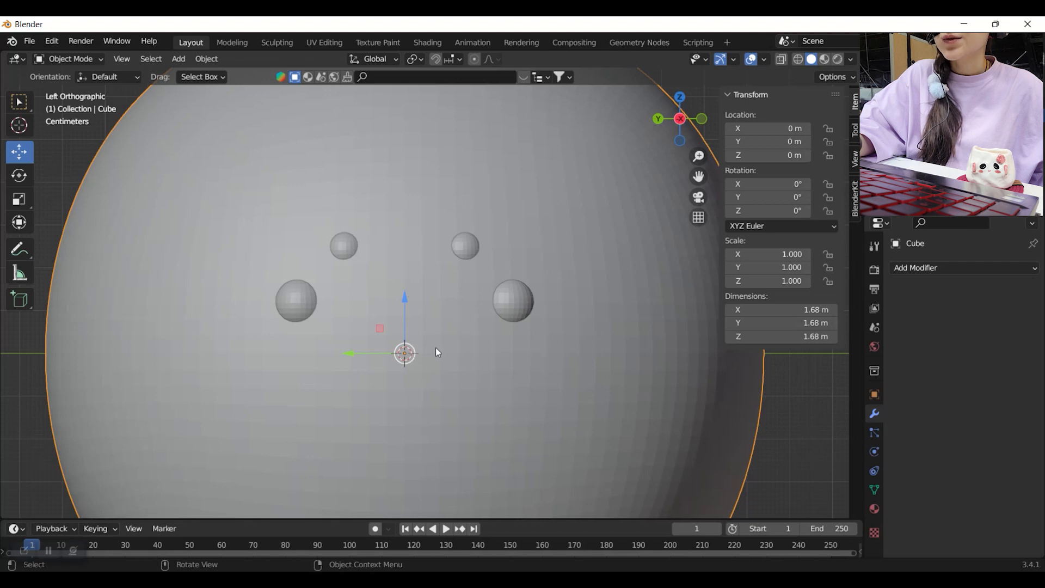
key("Tab")
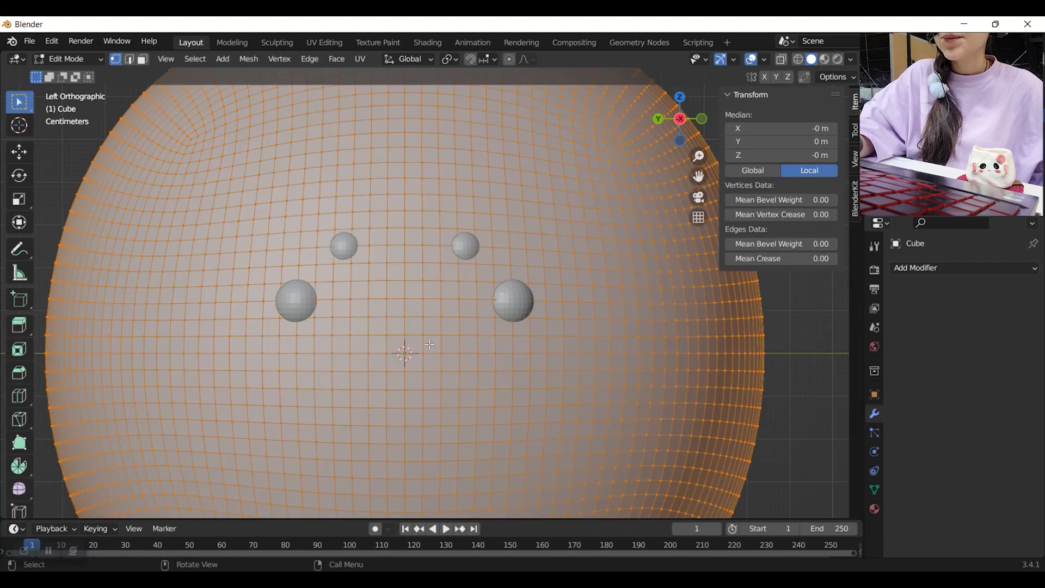
key("3")
left_click(377, 308)
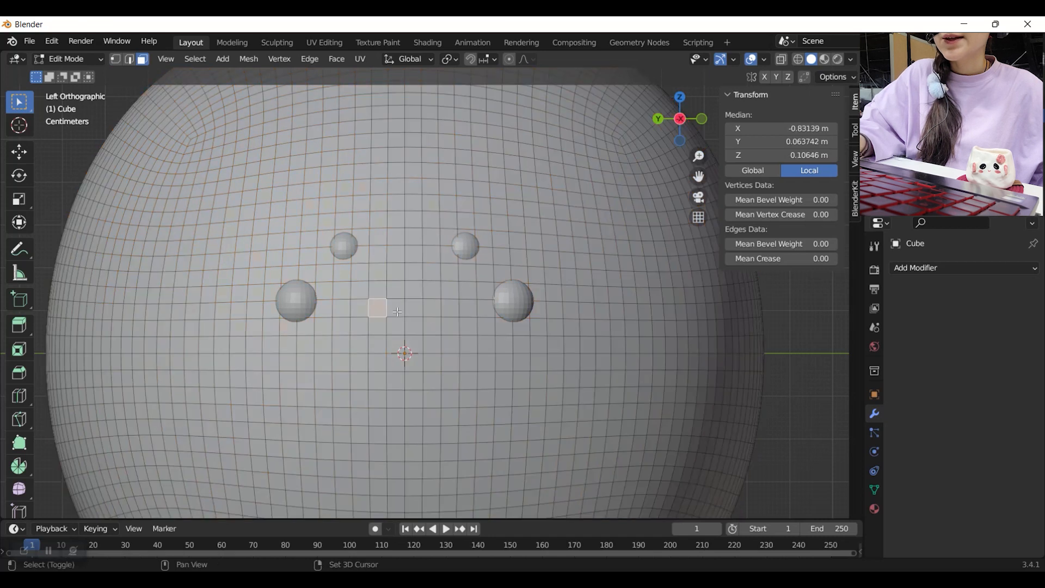
left_click(401, 307, "shift")
left_click(414, 308, "shift")
left_click(432, 308, "shift")
left_click(416, 327, "shift")
left_click(399, 328, "shift")
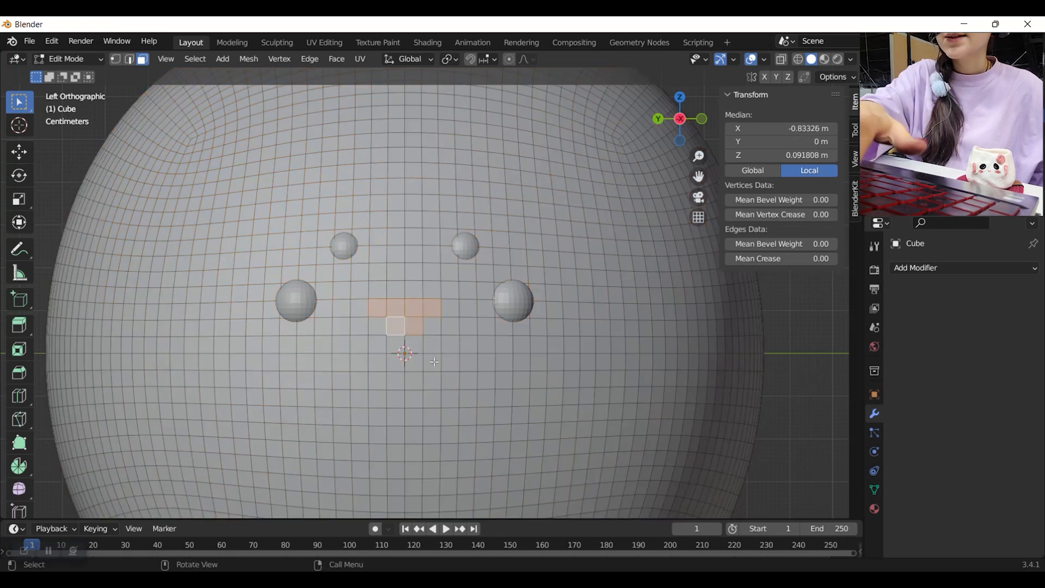
key("x")
left_click(403, 379)
Move the inner corner vertex on each side of the mouth opening outward and down so its lower corners slope diagonally
scroll(421, 346, "up", 3)
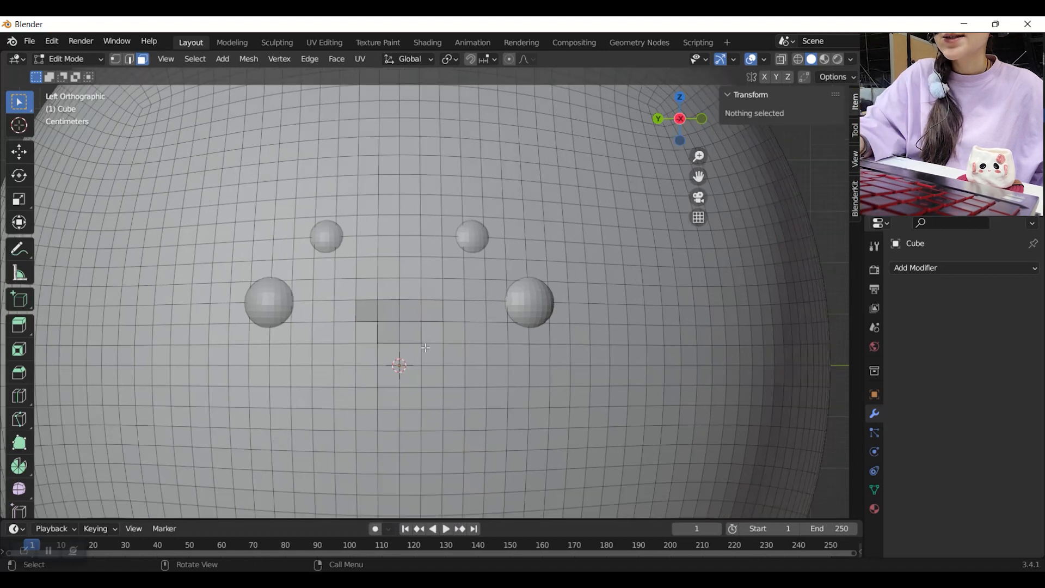
key("1")
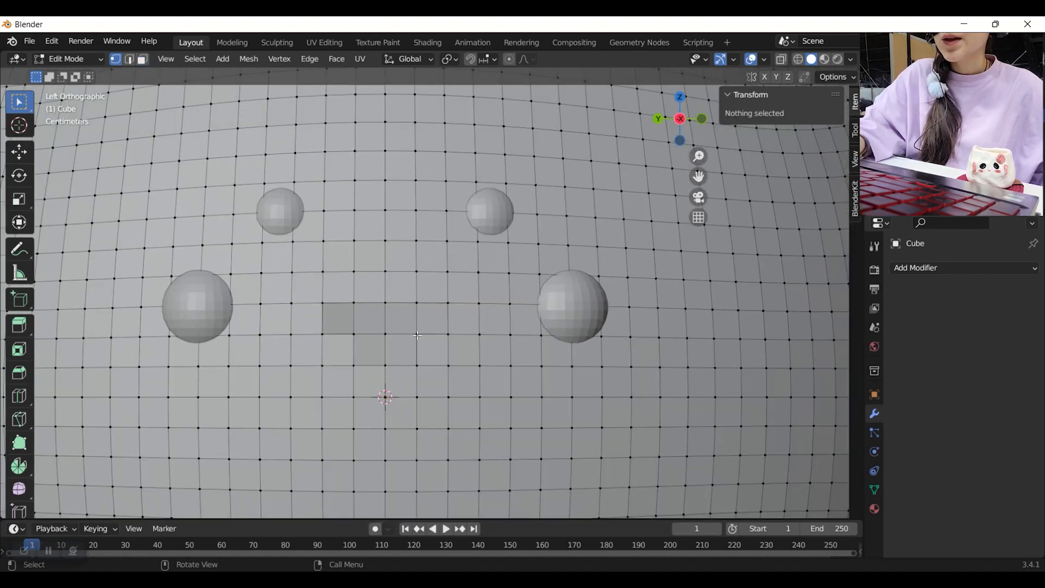
left_click(423, 347)
scroll(432, 355, "up", 2)
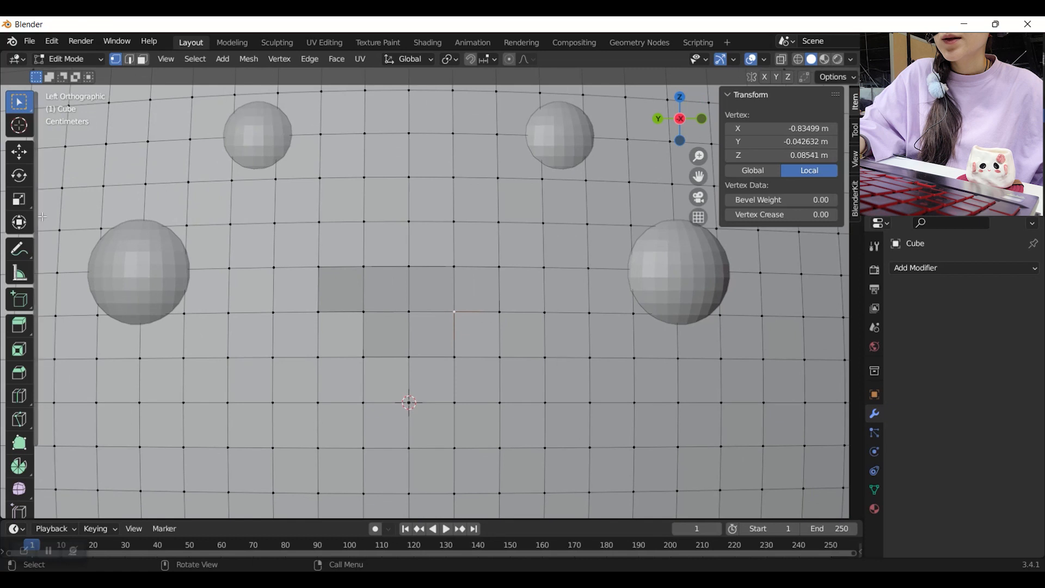
left_click(25, 154)
left_click_drag(430, 314, 449, 312)
left_click_drag(477, 271, 477, 294)
left_click(361, 314)
left_click_drag(364, 279, 366, 305)
left_click_drag(327, 336, 303, 337)
left_click(511, 404)
Select the complete loop of boundary edges around the mouth opening
scroll(547, 448, "down", 2)
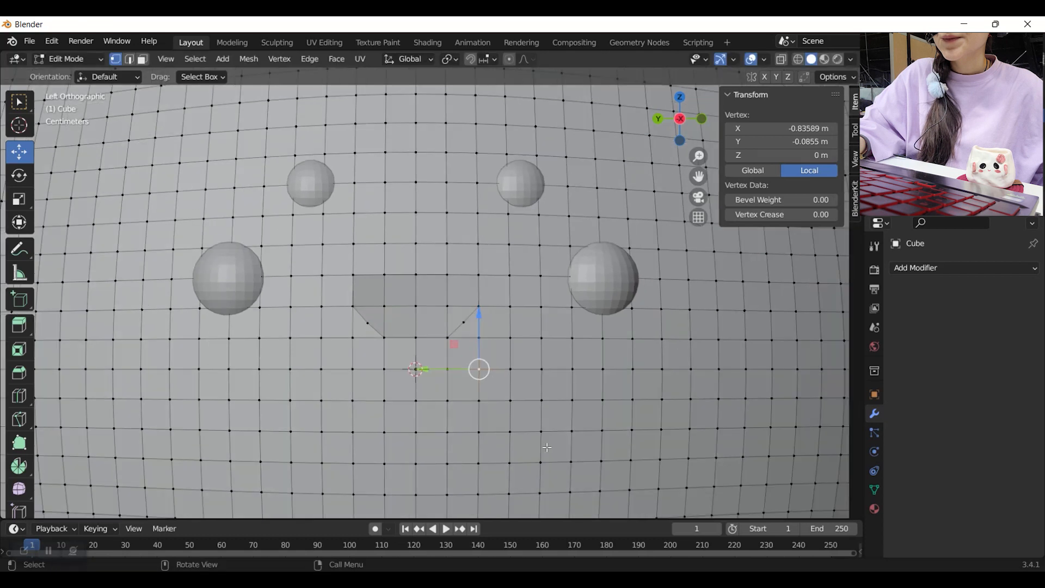
scroll(396, 330, "down", 3)
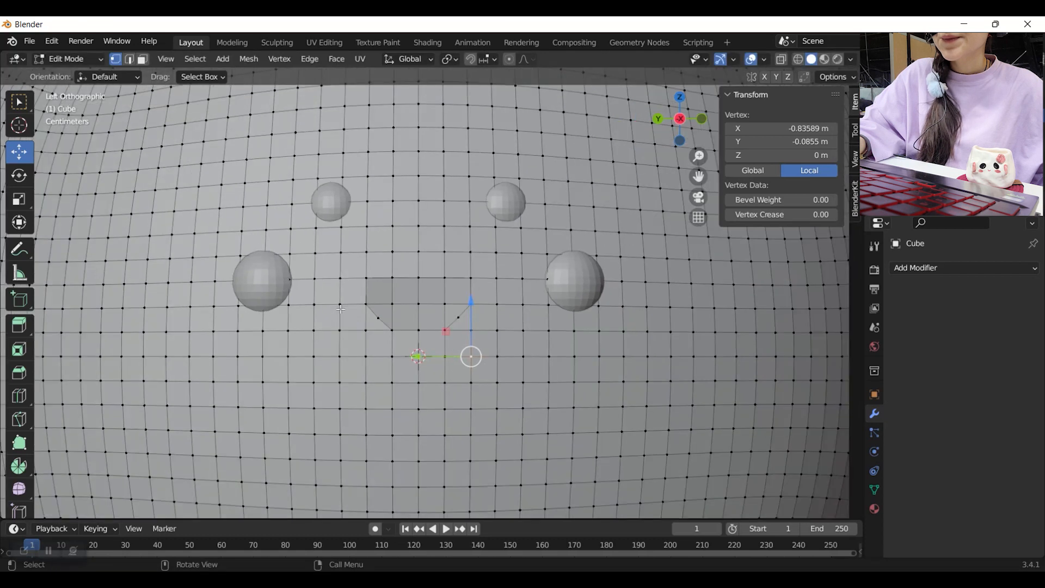
middle_click_drag(551, 346, 612, 363)
scroll(527, 353, "down", 2)
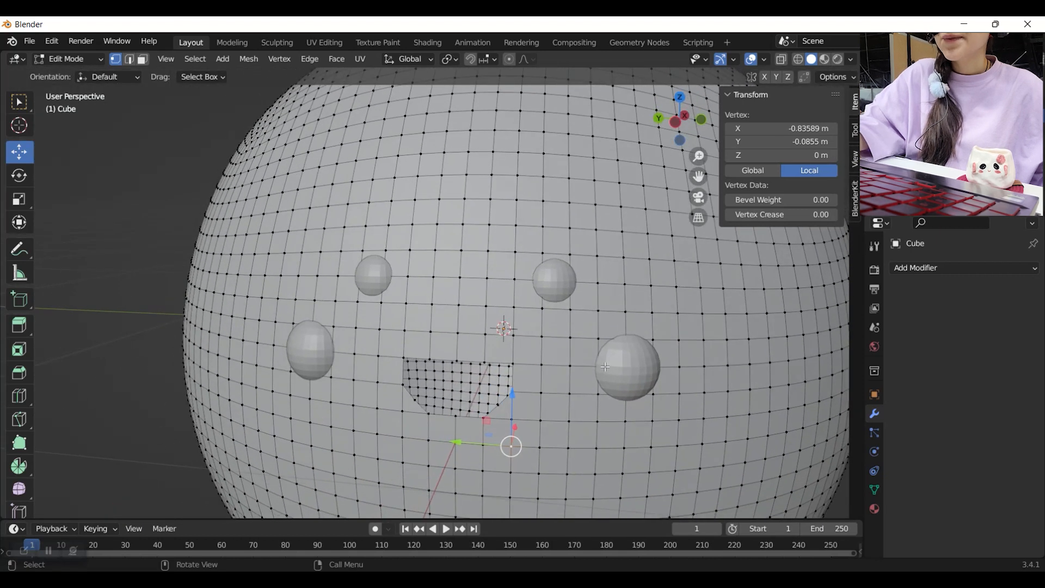
key("2")
left_click(513, 379)
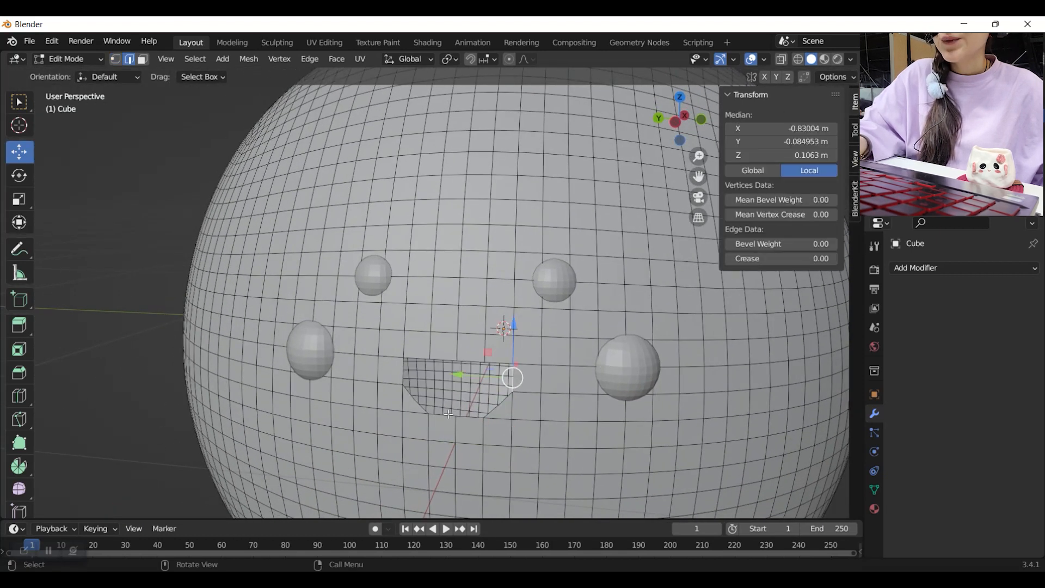
left_click(405, 383, "shift")
key("ctrl+z")
left_click(401, 385, "ctrl")
left_click(458, 360, "ctrl")
left_click(506, 360, "ctrl")
scroll(505, 383, "up", 2)
middle_click_drag(607, 407, 593, 398)
scroll(593, 398, "down", 2)
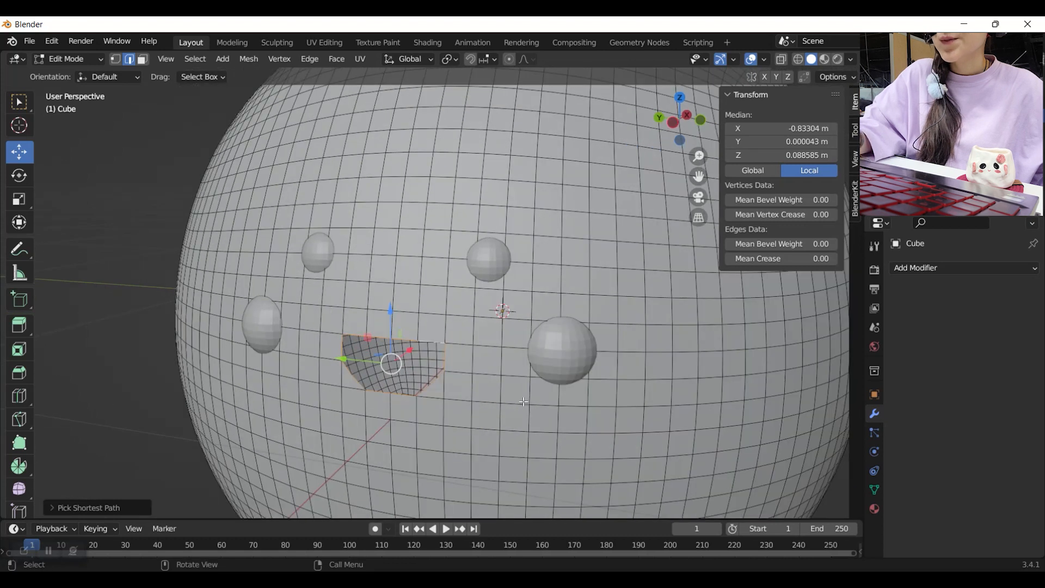
Extrude the mouth rim about 0.026 m into the head along X and scale the new loop down within the opening
key("g")
key("x")
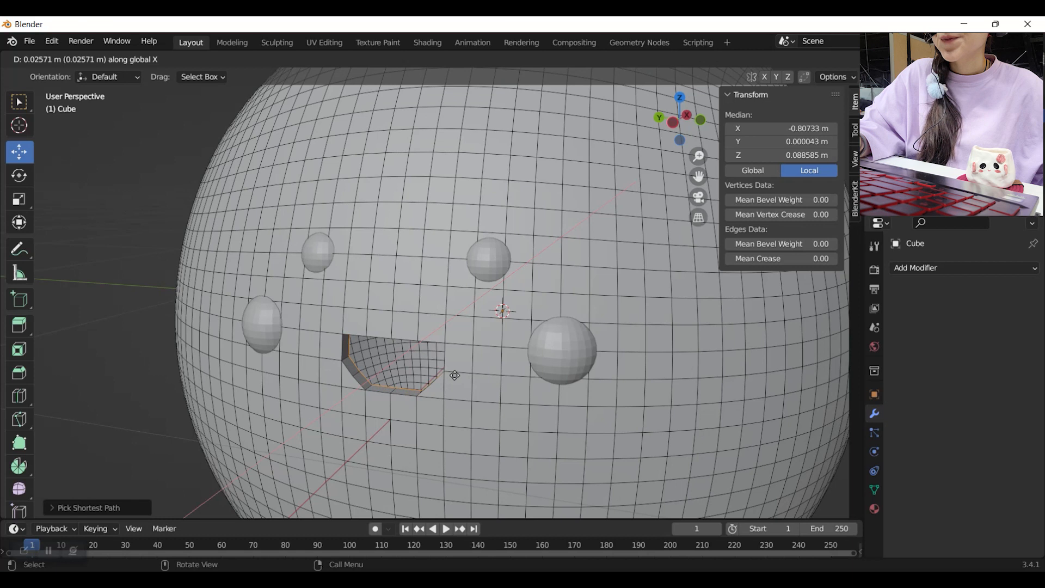
left_click(454, 375)
left_click(18, 199)
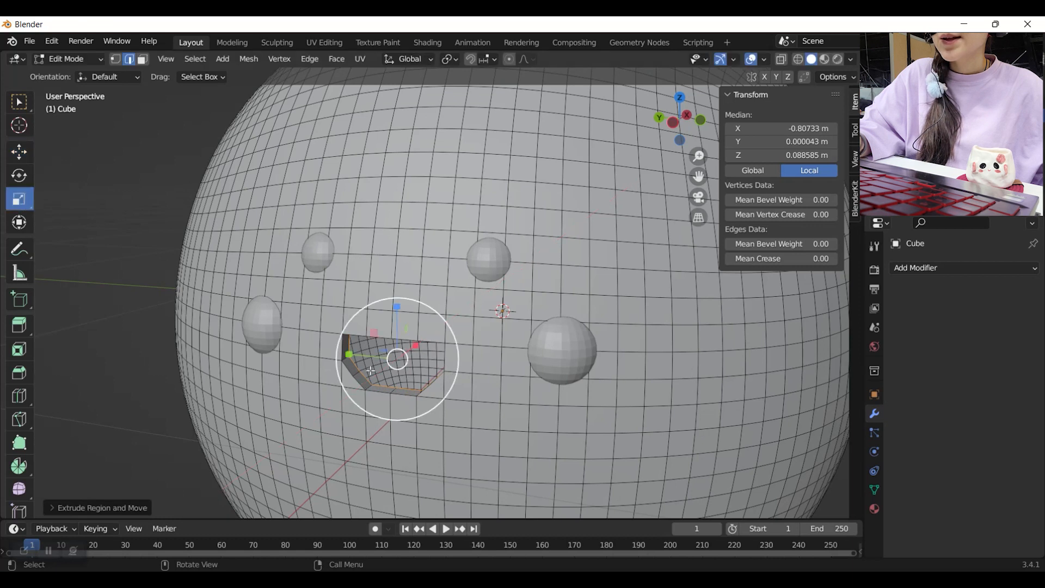
left_click_drag(374, 333, 382, 344)
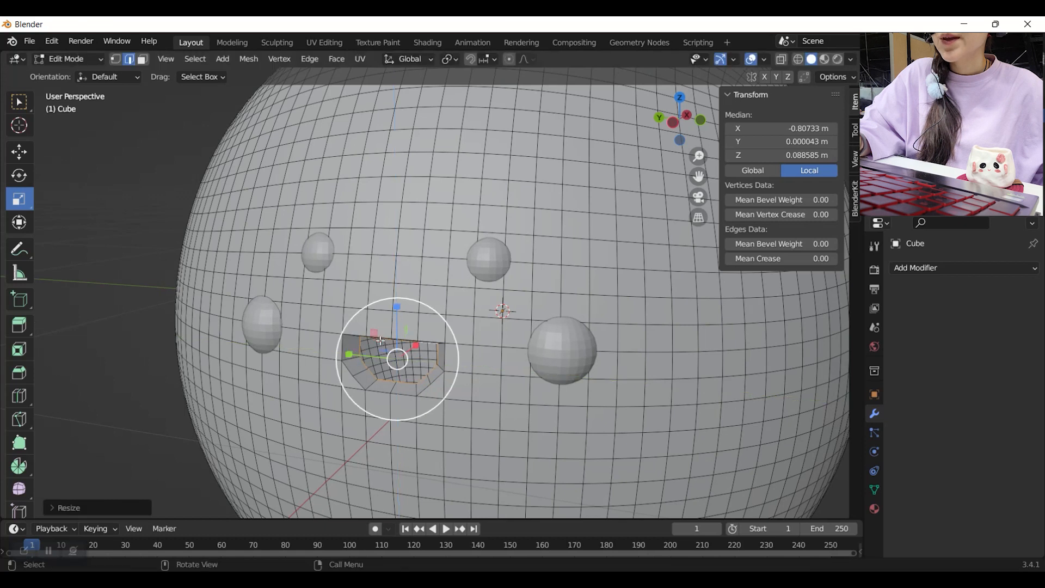
Extrude the inner mouth loop about 0.014 m deeper, scale it down, and fill the remaining hole
key("e")
left_click(399, 370)
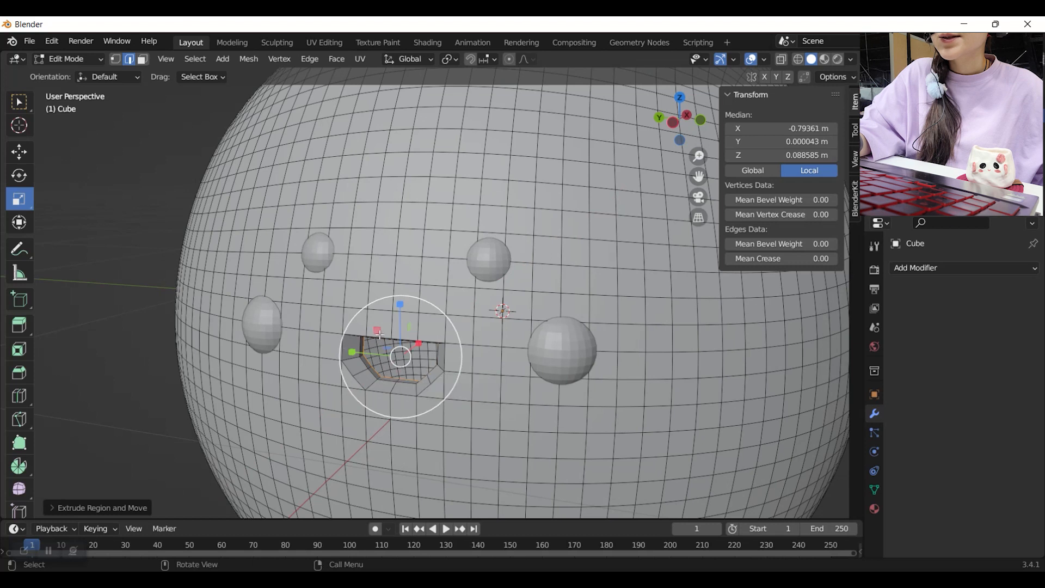
left_click_drag(379, 334, 384, 338)
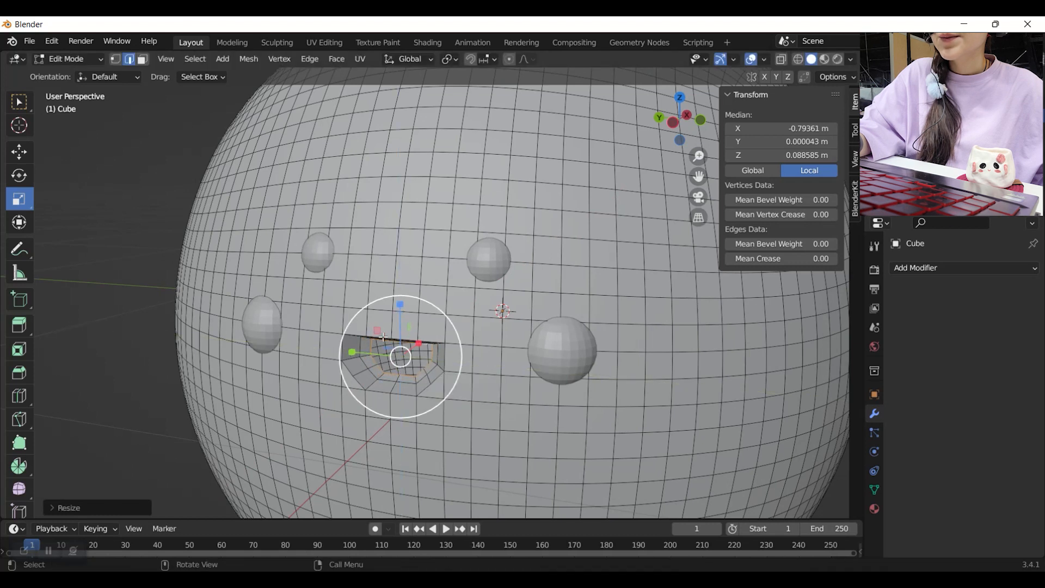
right_click(409, 358)
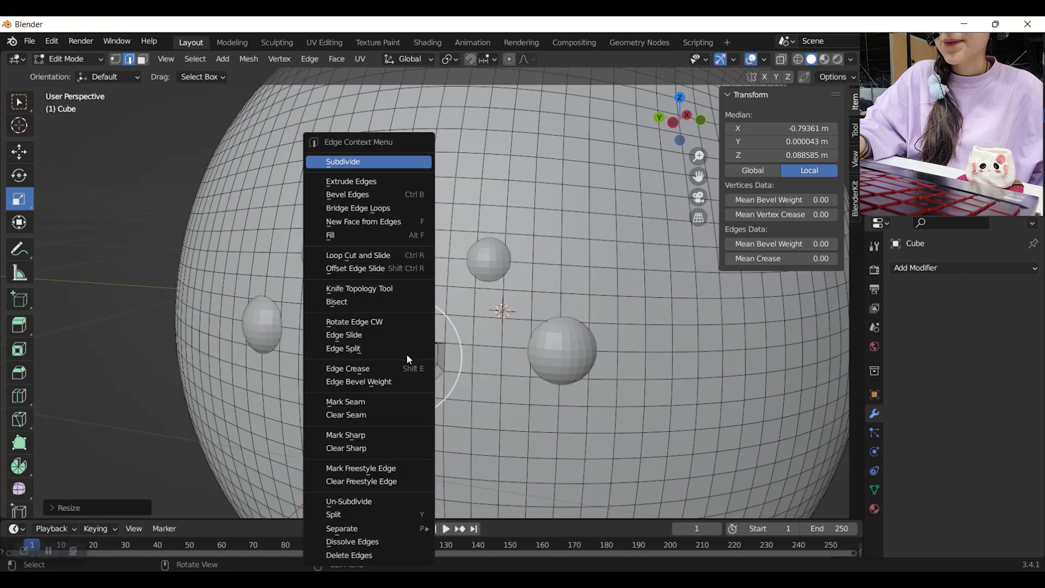
left_click(380, 237)
mouse_move(484, 428)
middle_mouse_down()
mouse_move(468, 402)
mouse_move(488, 430)
middle_mouse_up()
Return to Object Mode and apply smooth shading to the head
key("Tab")
scroll(526, 437, "down", 5)
mouse_move(495, 389)
middle_mouse_down()
mouse_move(483, 385)
mouse_move(506, 375)
middle_mouse_up()
right_click(517, 343)
left_click(502, 297)
middle_click_drag(520, 332, 680, 354)
Add a Catmull-Clark Subdivision Surface modifier to the head with viewport level 3
left_click(950, 268)
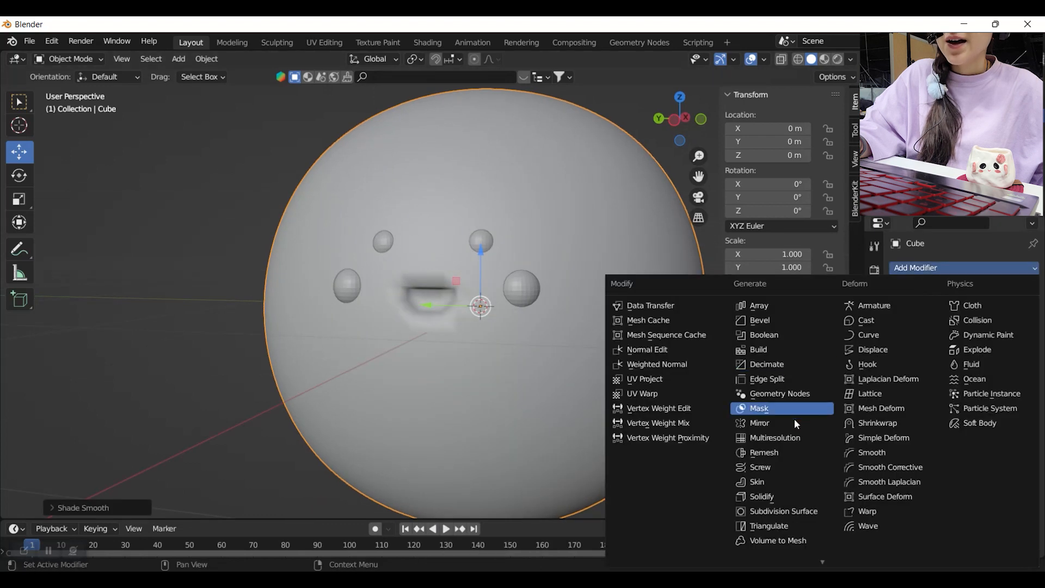
left_click(789, 512)
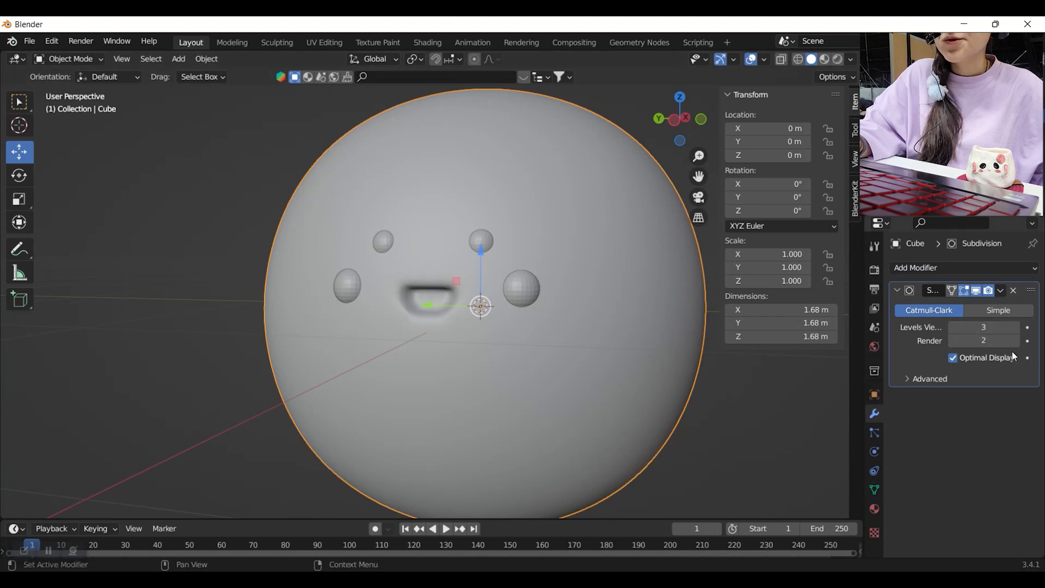
mouse_move(468, 345)
middle_mouse_down()
mouse_move(504, 347)
mouse_move(479, 346)
middle_mouse_up()
left_click(800, 446)
middle_click_drag(567, 416, 587, 364)
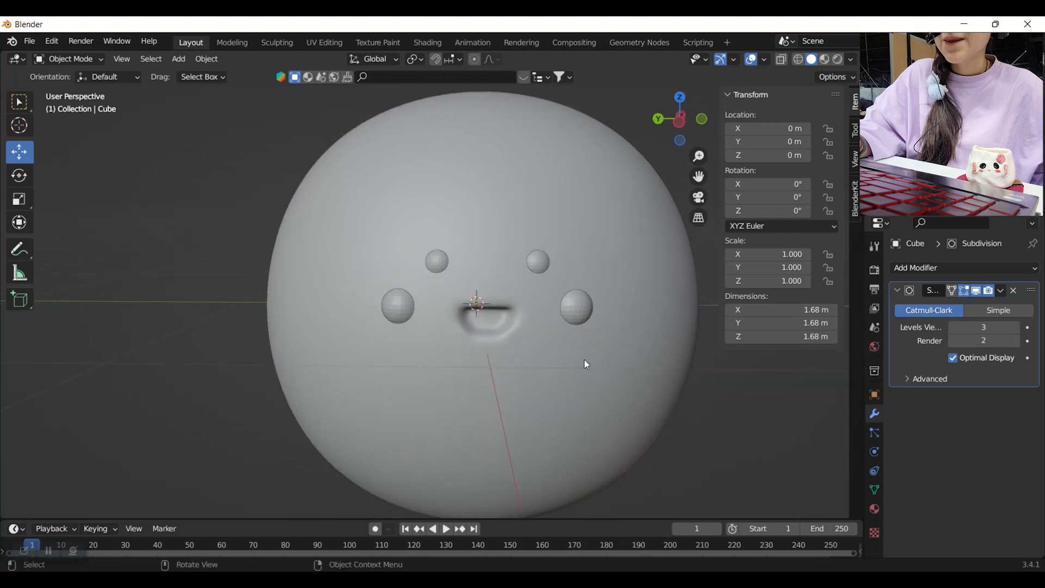
Shade the small upper sphere pair smooth and add a Subdivision Surface modifier to it
scroll(593, 351, "up", 3)
left_click(571, 270)
right_click(570, 271)
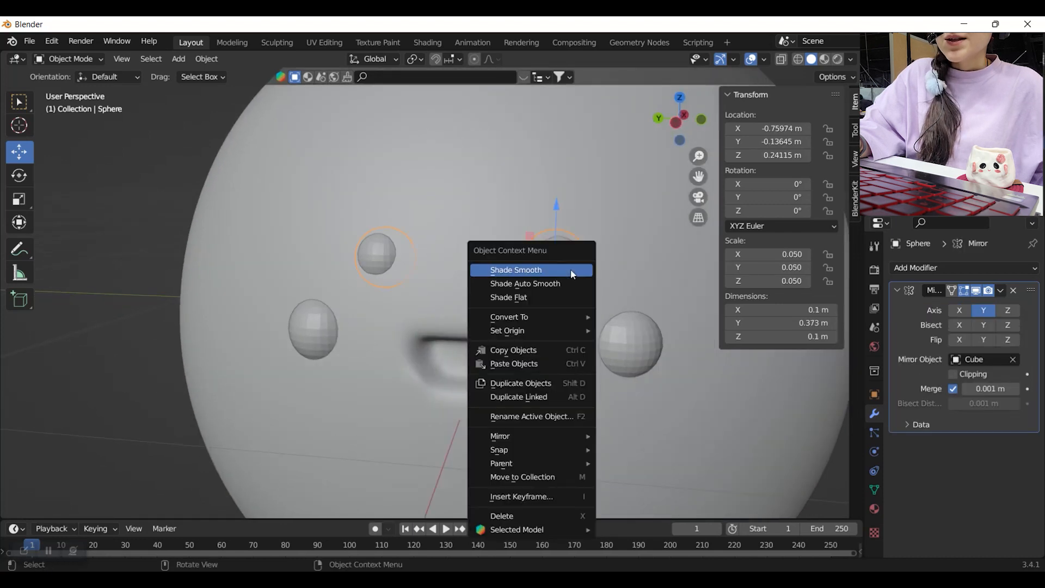
left_click(571, 270)
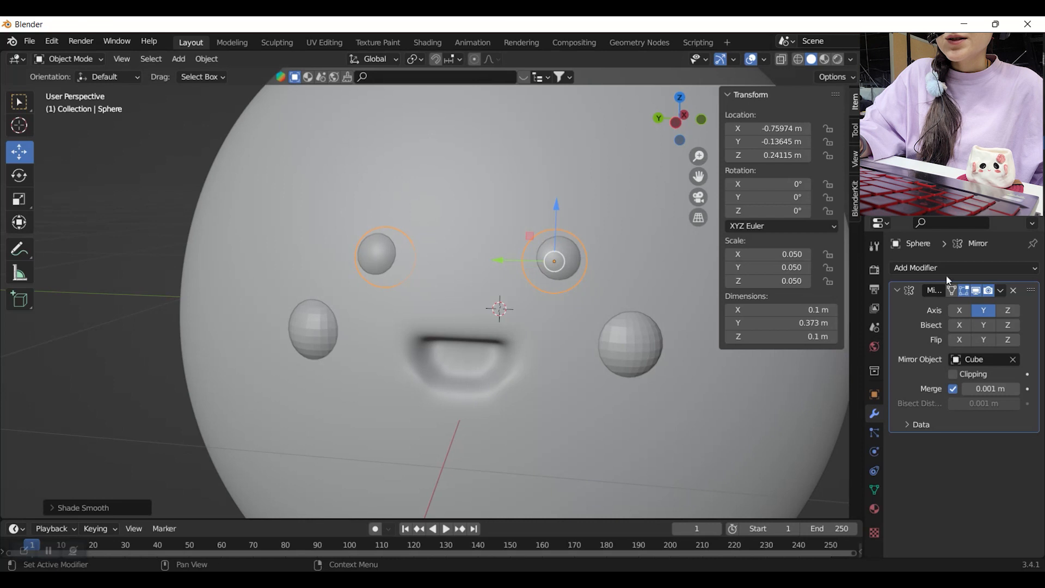
left_click(914, 268)
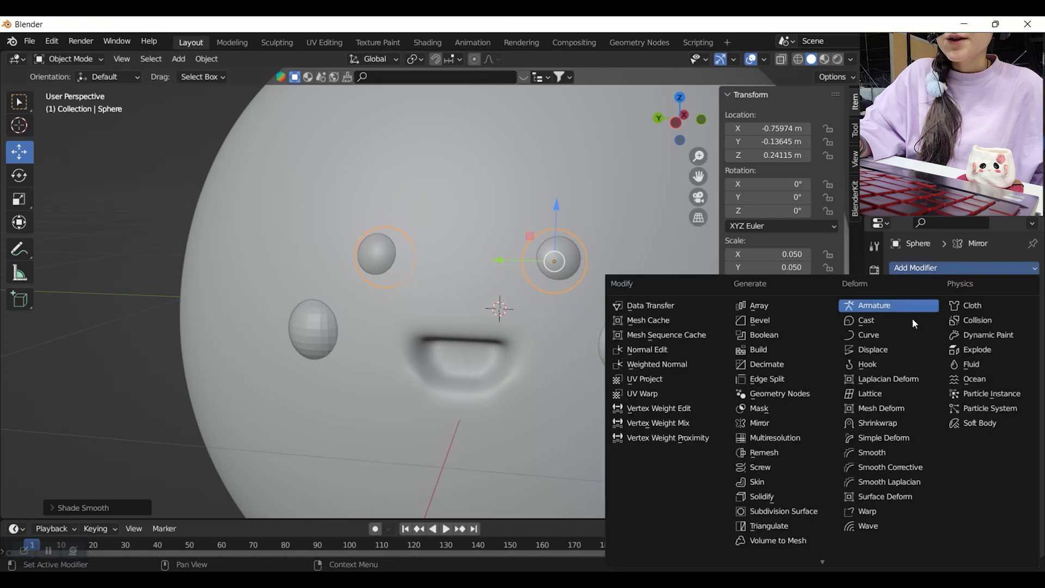
left_click(777, 512)
Add a Subdivision Surface modifier to the larger lower sphere pair and shade it smooth
left_click(655, 333)
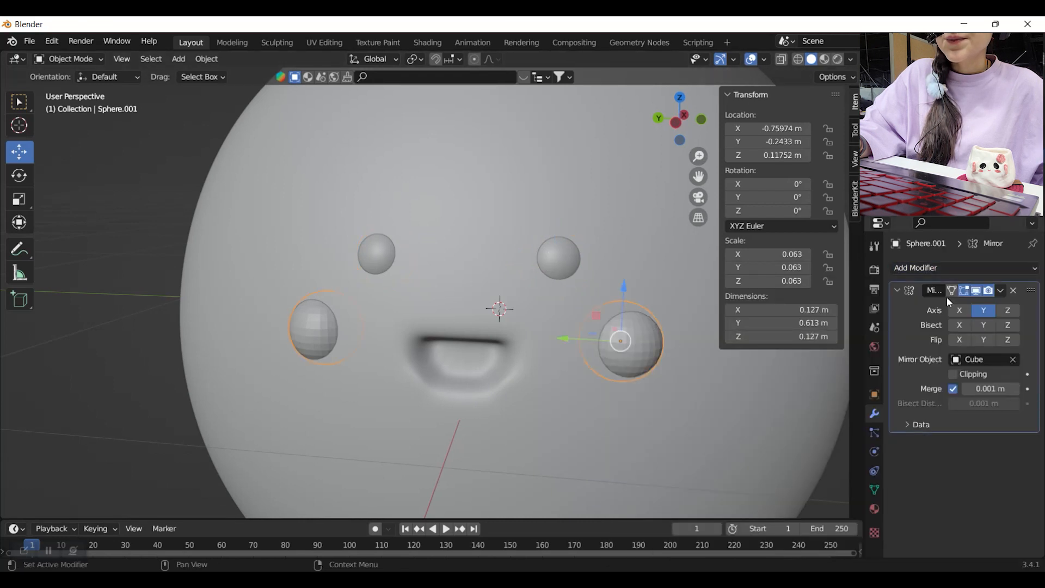
left_click(951, 270)
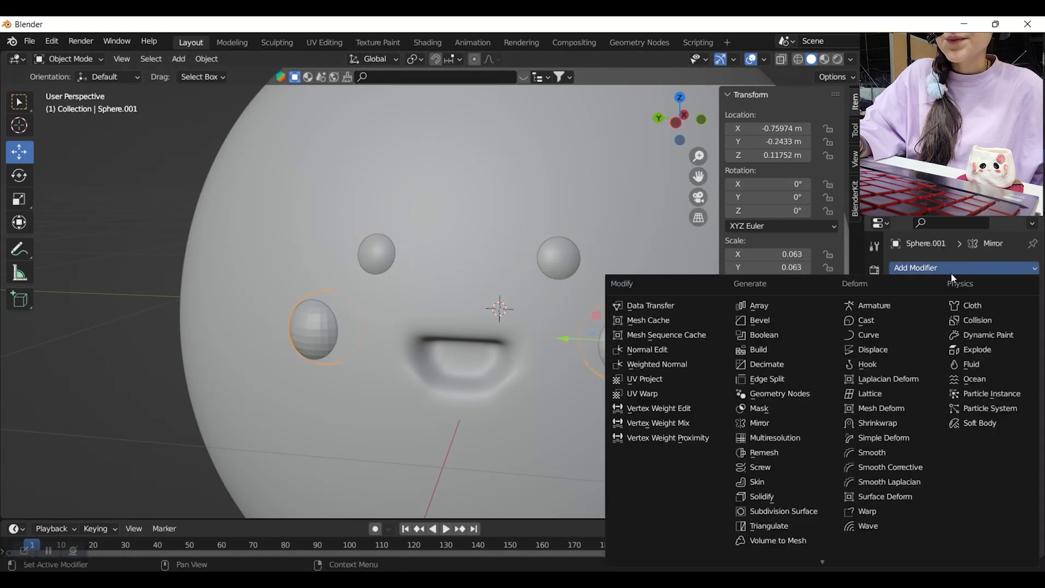
left_click(784, 512)
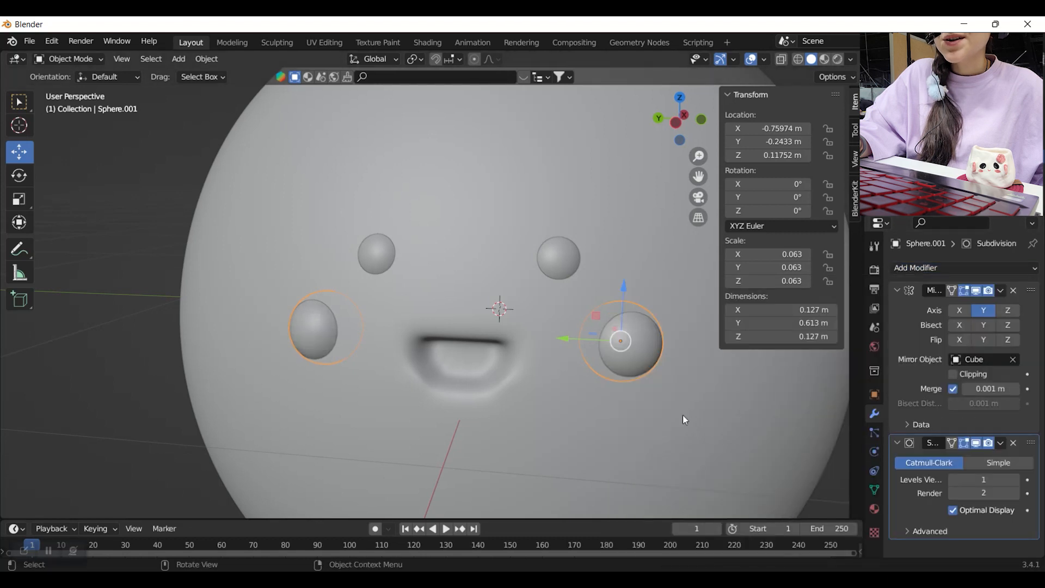
middle_click_drag(685, 370, 664, 390)
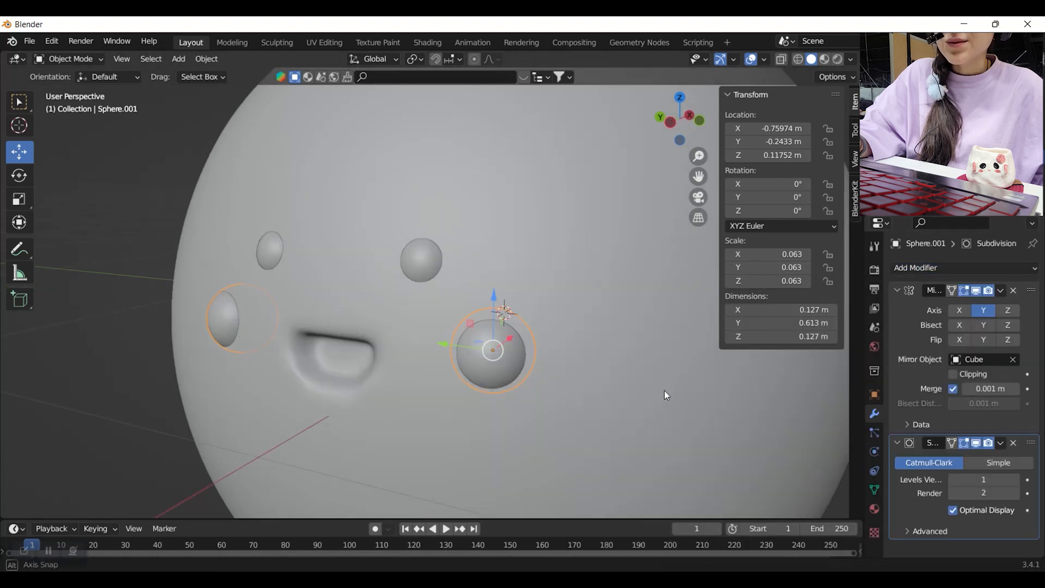
right_click(517, 349)
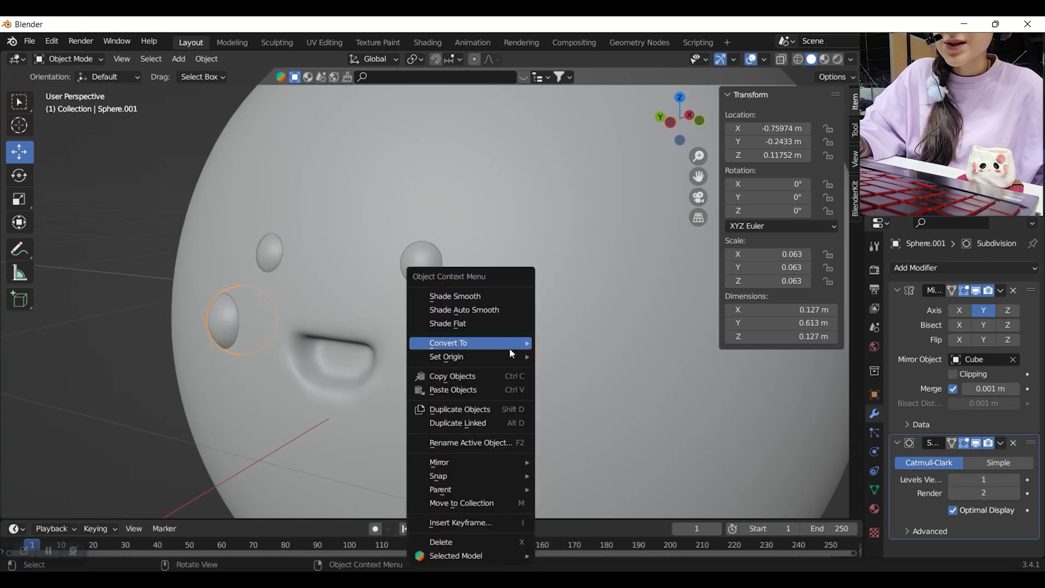
left_click(489, 298)
left_click(113, 311)
Paste a copy of the head in place and raise the copy about 0.04 m along Z
scroll(433, 422, "down", 4)
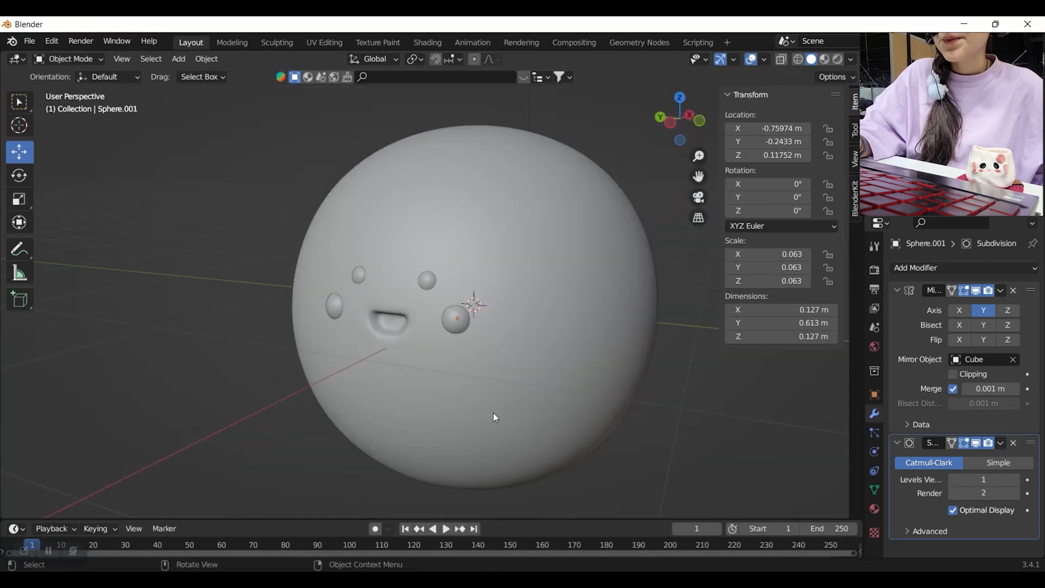
middle_click_drag(513, 394, 624, 420, "shift")
left_click(537, 406)
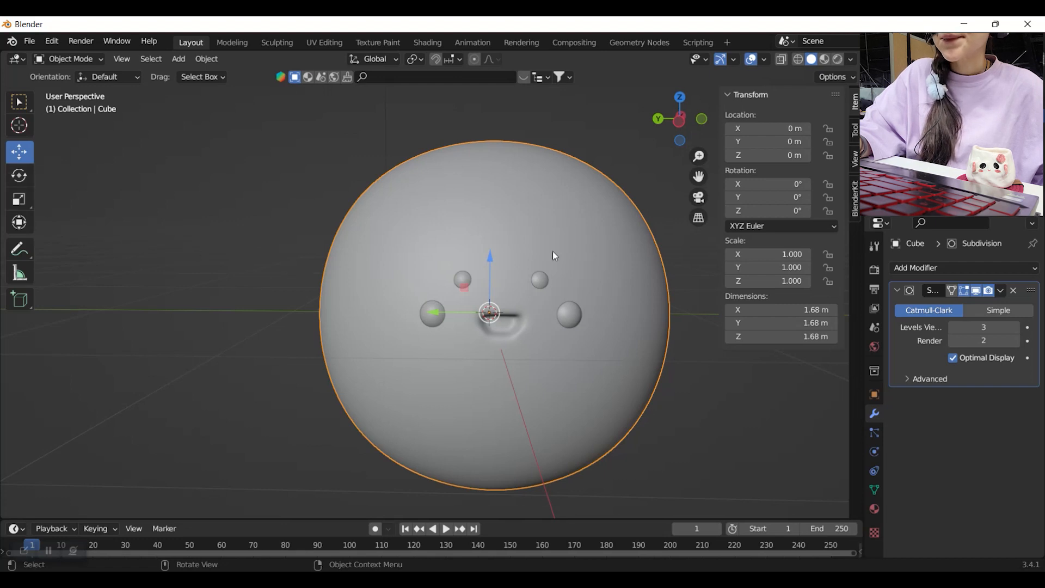
key("ctrl+v")
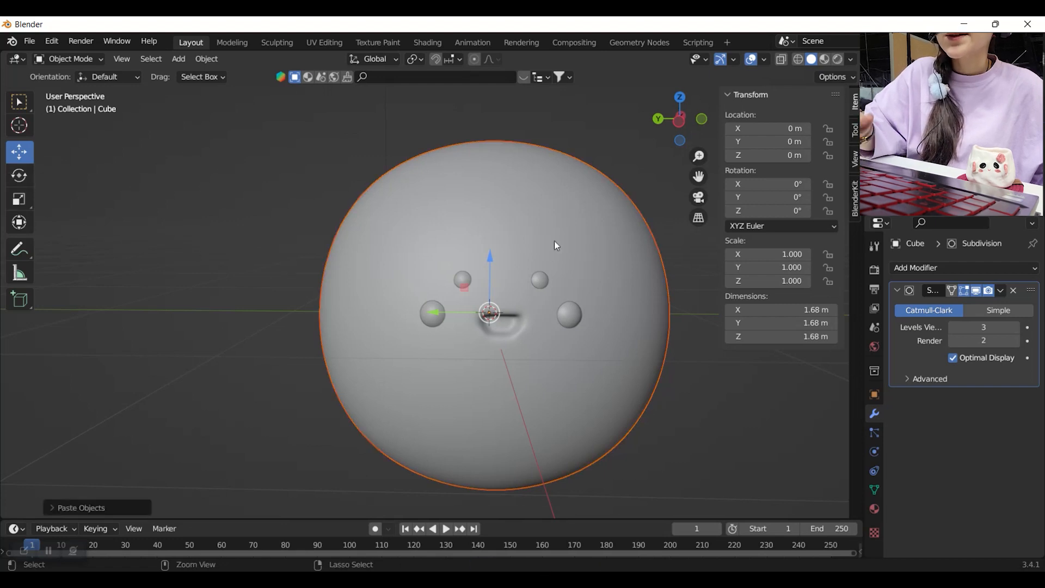
left_click(514, 246)
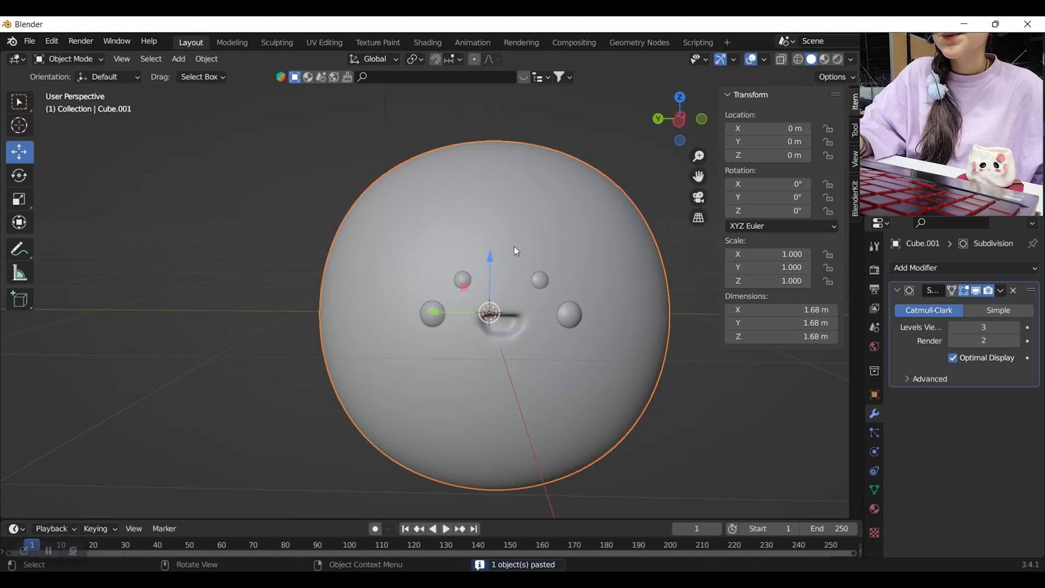
left_click_drag(489, 260, 495, 248)
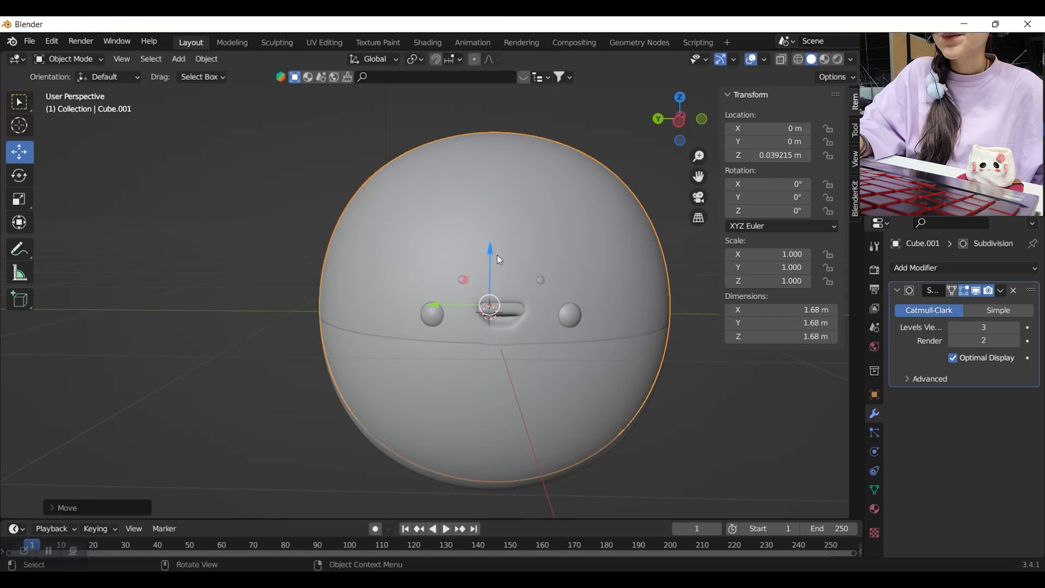
Show the model in wireframe from a straight-on front view and select the copied head's lower mesh up to the forehead
left_click(798, 60)
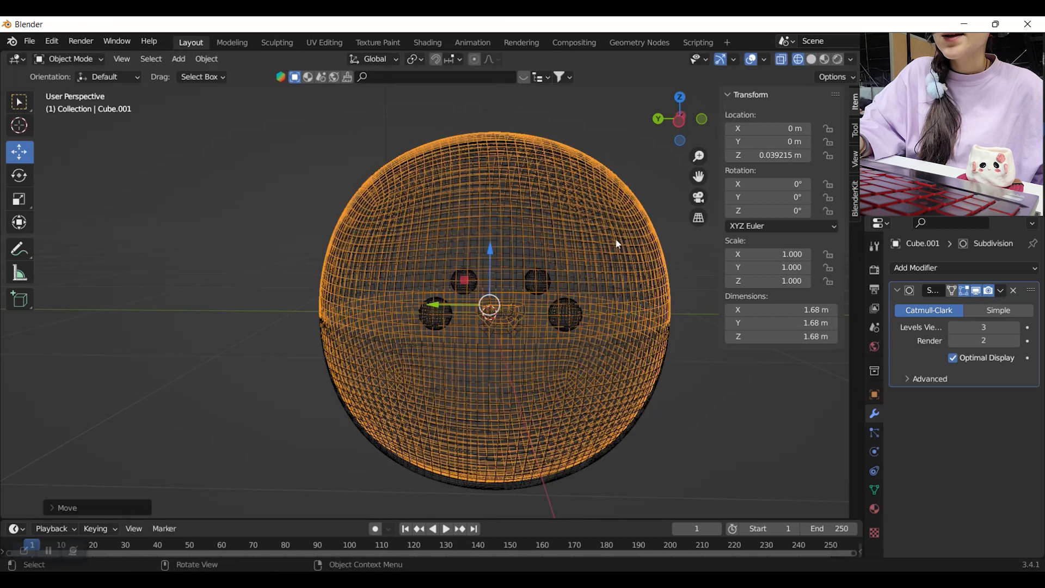
left_click(680, 120)
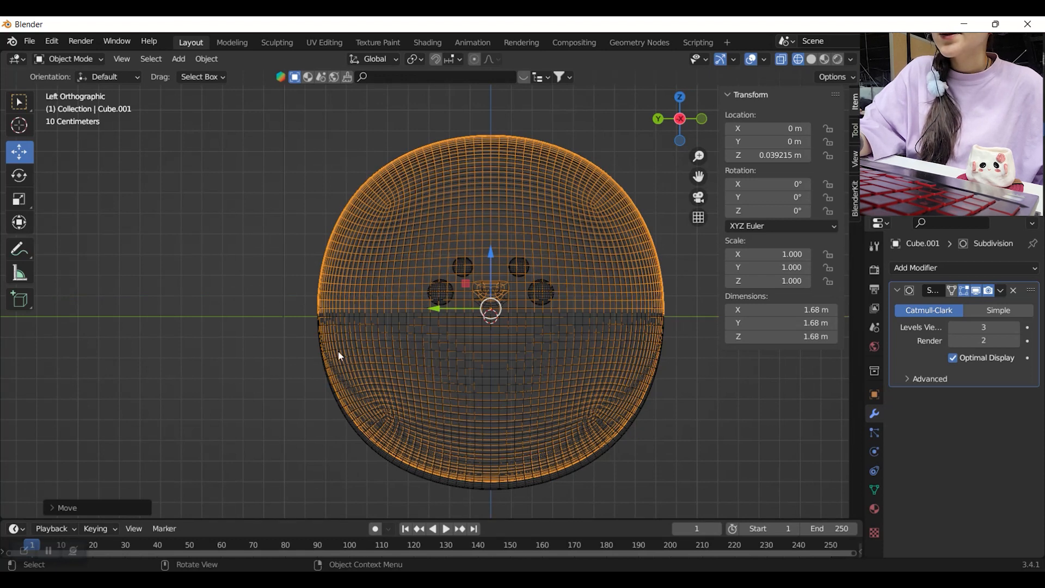
key("Tab")
left_click_drag(214, 288, 761, 470)
left_click_drag(245, 260, 847, 520)
left_click_drag(223, 230, 746, 538)
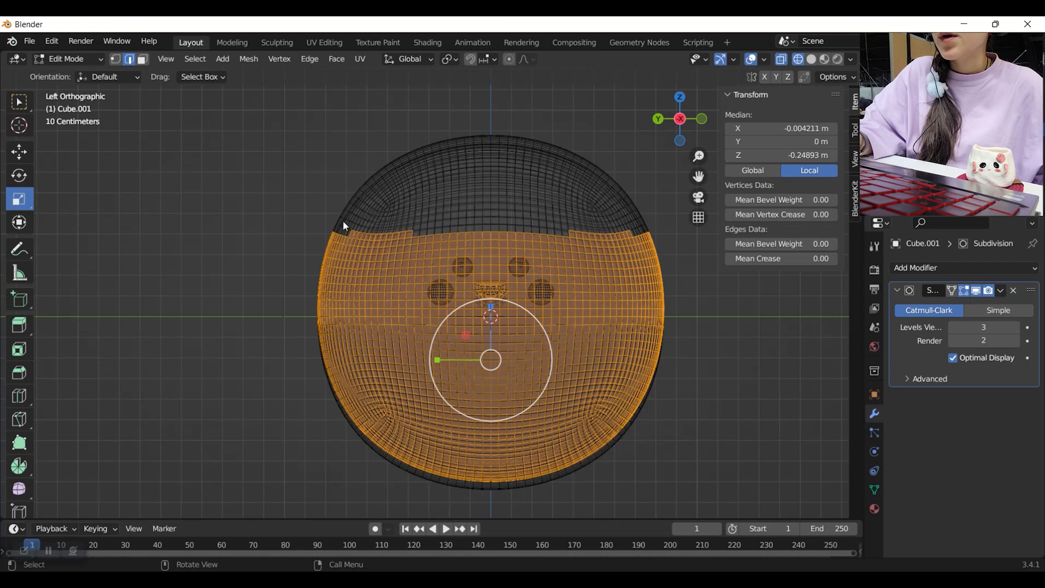
Deselect several small patches along the front upper edge of the selection to give the head covering an uneven fringe
left_click_drag(344, 226, 376, 260, "ctrl")
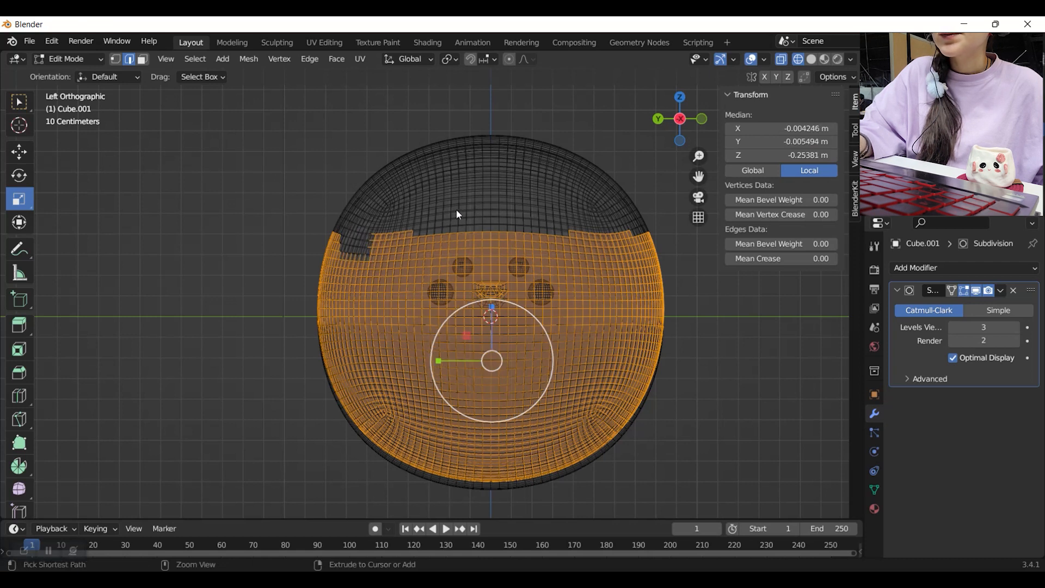
left_click_drag(448, 202, 494, 244)
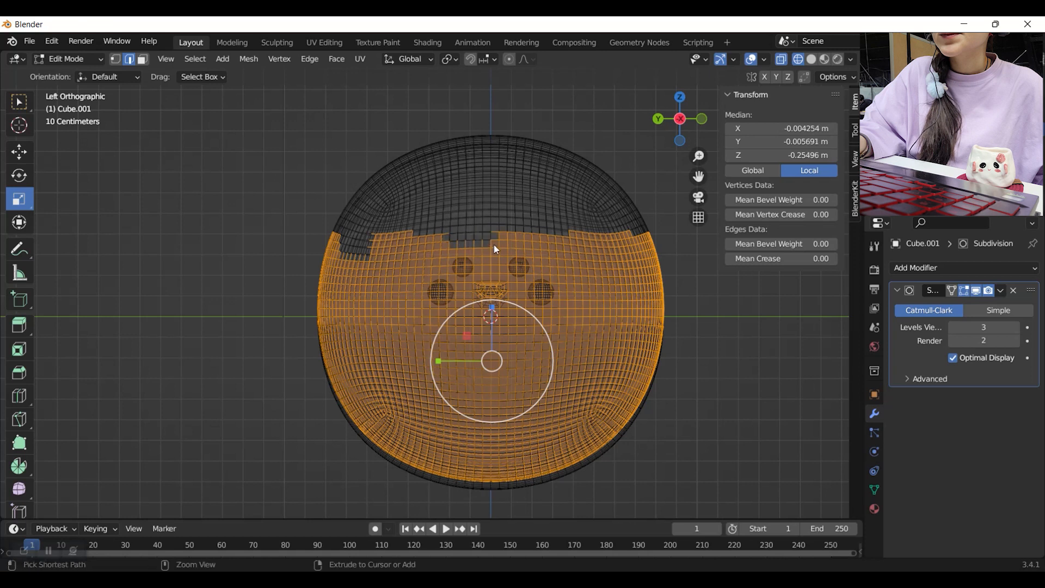
left_click_drag(596, 211, 624, 261, "ctrl")
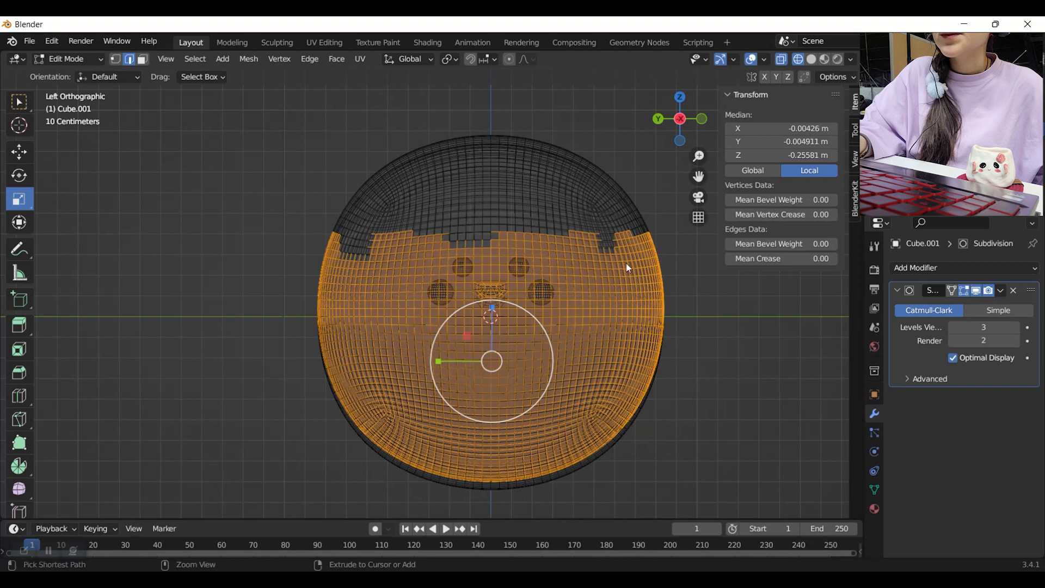
left_click_drag(545, 216, 578, 244, "ctrl")
Deselect irregular patches along the selection's upper edge on one side of the head
middle_click_drag(654, 308, 601, 353)
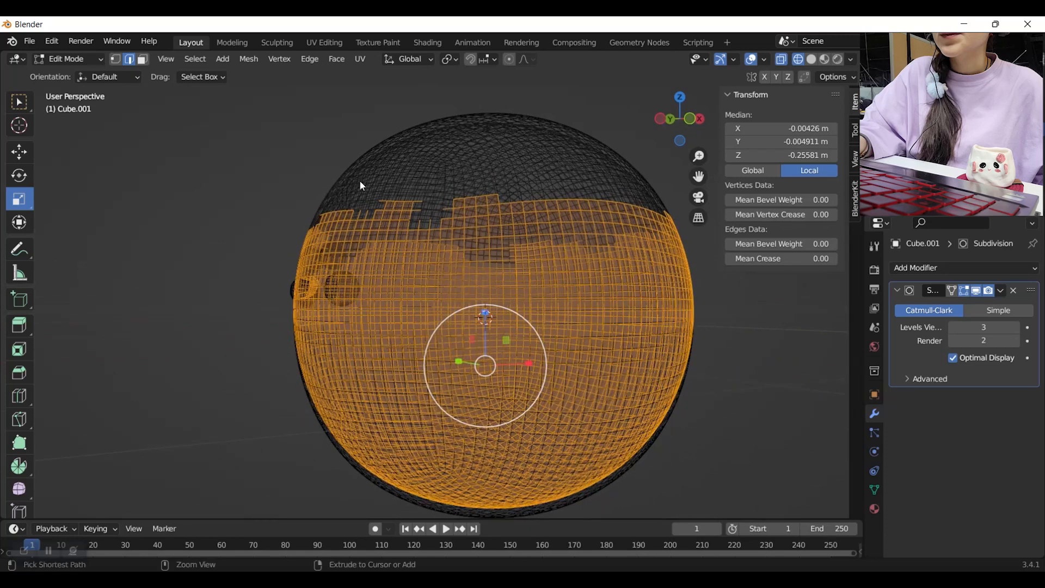
key("a")
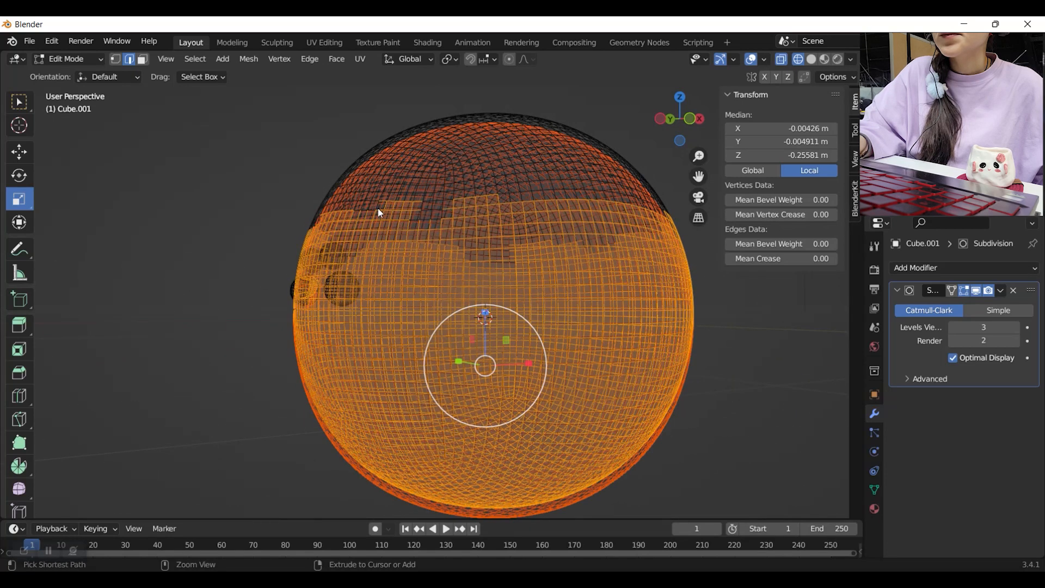
middle_click_drag(567, 234, 468, 249)
left_click_drag(355, 174, 434, 231)
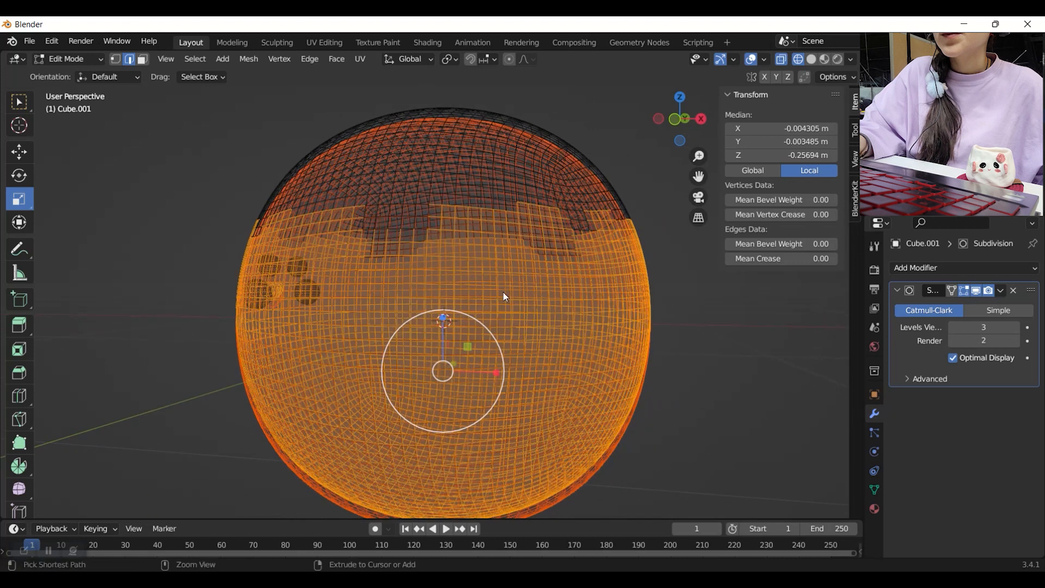
left_click_drag(346, 189, 401, 242, "ctrl")
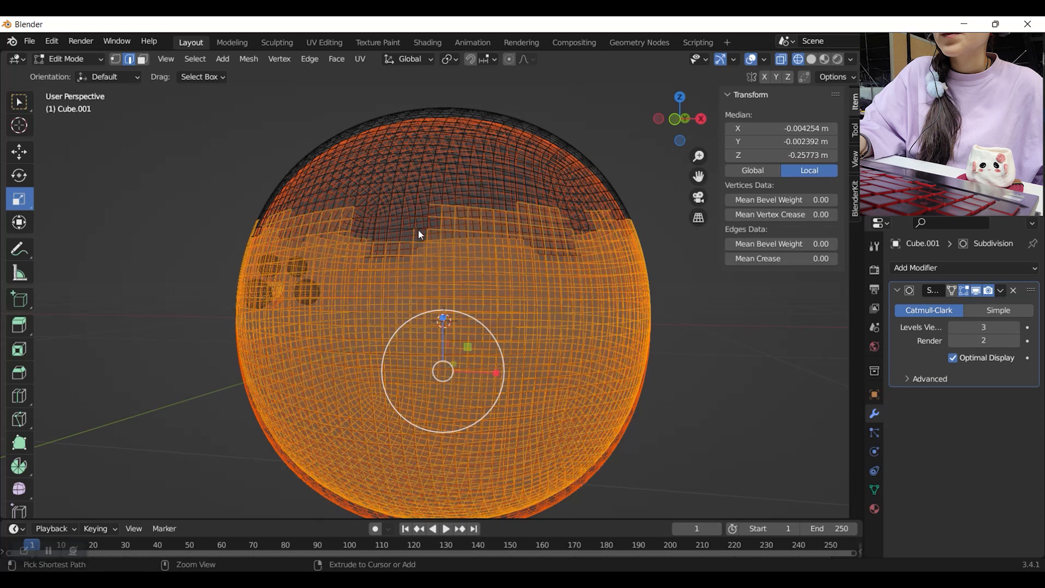
left_click_drag(432, 195, 411, 221, "ctrl")
middle_click_drag(582, 298, 536, 286)
left_click_drag(373, 181, 403, 202, "ctrl")
Continue the jagged edge toward the back of the head by deselecting more patches of uneven depth
middle_click_drag(490, 257, 518, 265)
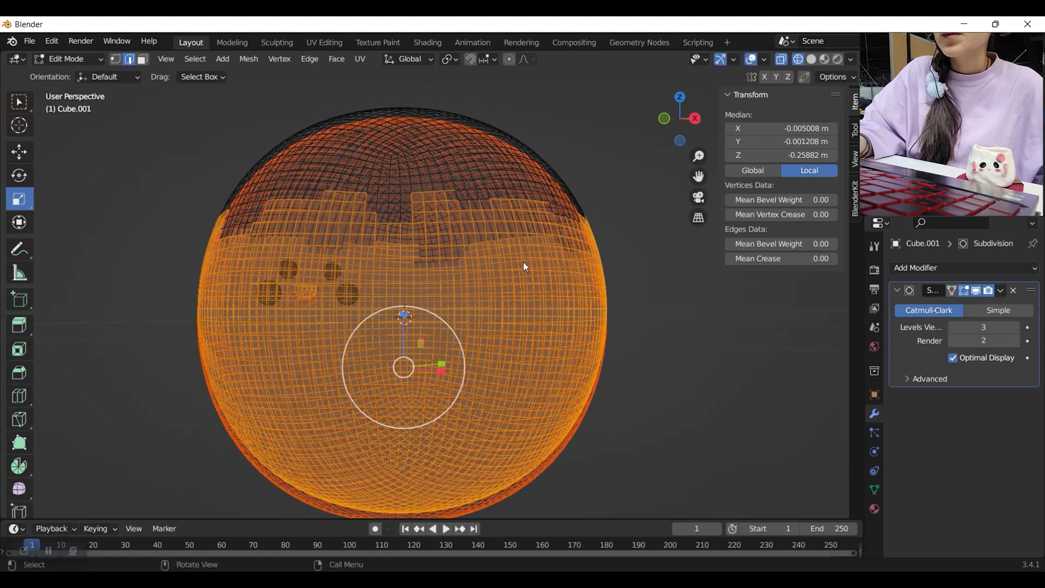
left_click_drag(462, 189, 484, 205, "ctrl")
middle_click_drag(490, 217, 518, 243)
left_click_drag(309, 156, 383, 184, "ctrl")
middle_click_drag(383, 184, 412, 230)
left_click_drag(367, 194, 425, 237, "ctrl")
middle_click_drag(481, 279, 368, 286)
left_click_drag(383, 216, 433, 239, "ctrl")
Complete the uneven edge around the remaining side and back of the head by deselecting further small patches
middle_click_drag(435, 217, 462, 203)
left_click_drag(463, 201, 492, 217, "ctrl")
middle_click_drag(511, 201, 557, 262)
left_click_drag(497, 206, 587, 238)
middle_click_drag(618, 269, 441, 211)
left_click_drag(420, 203, 437, 221)
middle_click_drag(593, 292, 555, 356)
Delete the selected lower part of the copied head and return to Object Mode with nothing selected
scroll(554, 359, "down", 3)
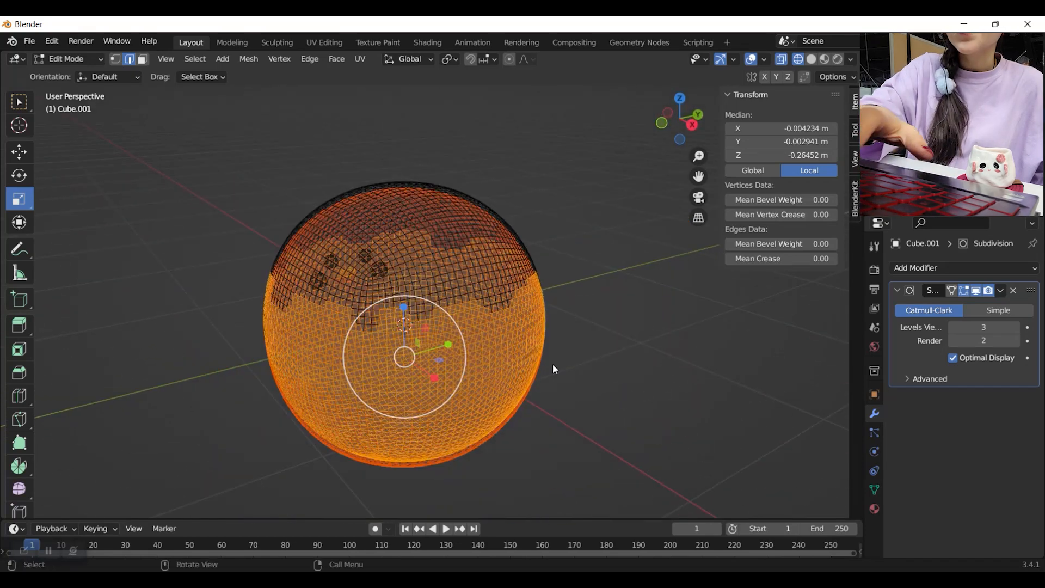
key("x")
left_click(553, 363)
middle_click_drag(553, 364, 508, 425)
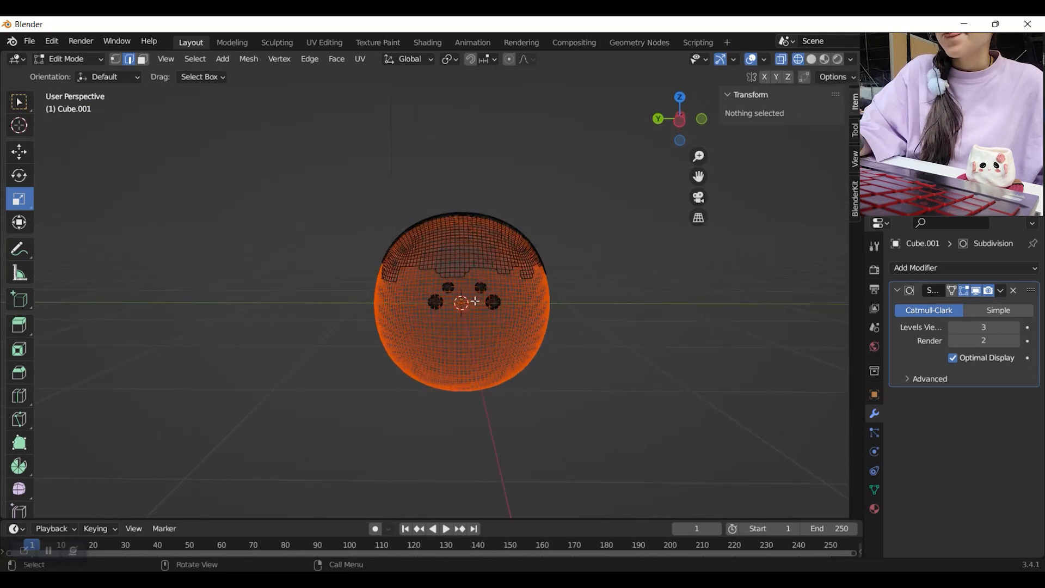
key("Tab")
left_click(571, 402)
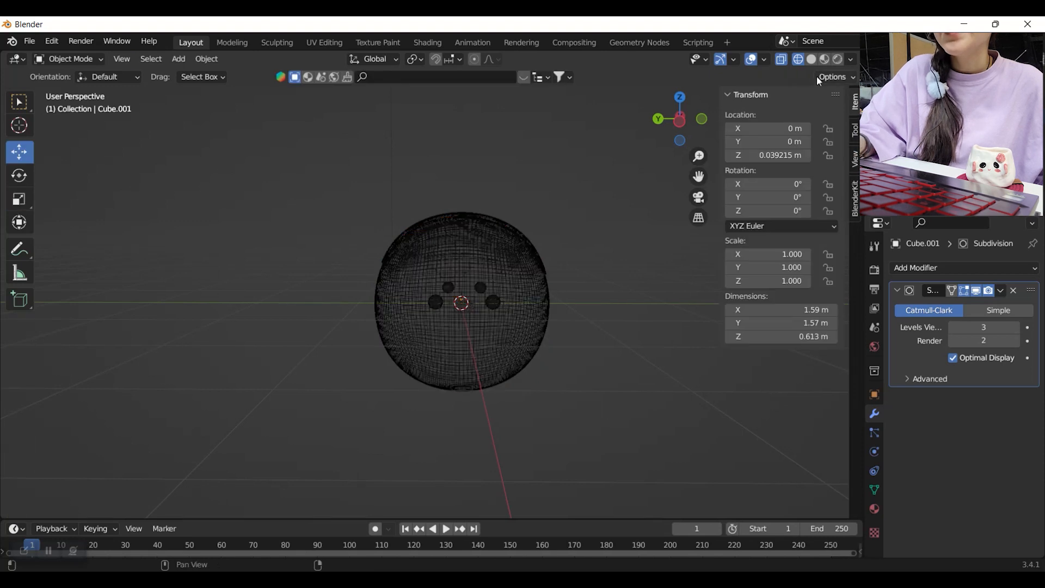
Return to solid shading and raise the larger lower sphere pair slightly along Z to about 0.149 m
left_click(811, 59)
scroll(450, 295, "up", 4)
middle_click_drag(547, 439, 536, 306)
scroll(530, 395, "up", 1)
scroll(526, 355, "up", 2)
left_click(531, 301)
left_click_drag(533, 259, 533, 247)
left_click(689, 436)
scroll(683, 438, "down", 3)
scroll(524, 364, "up", 3)
middle_click_drag(524, 367, 654, 363)
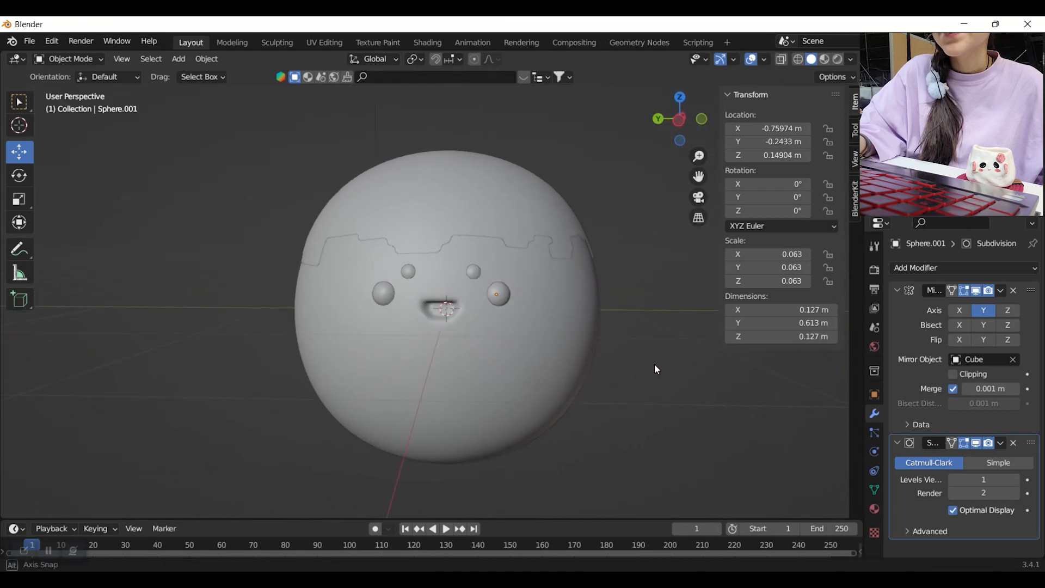
Open the head-covering piece in Edit Mode and activate the Extrude Region tool
left_click(467, 201)
middle_click_drag(568, 378, 557, 377)
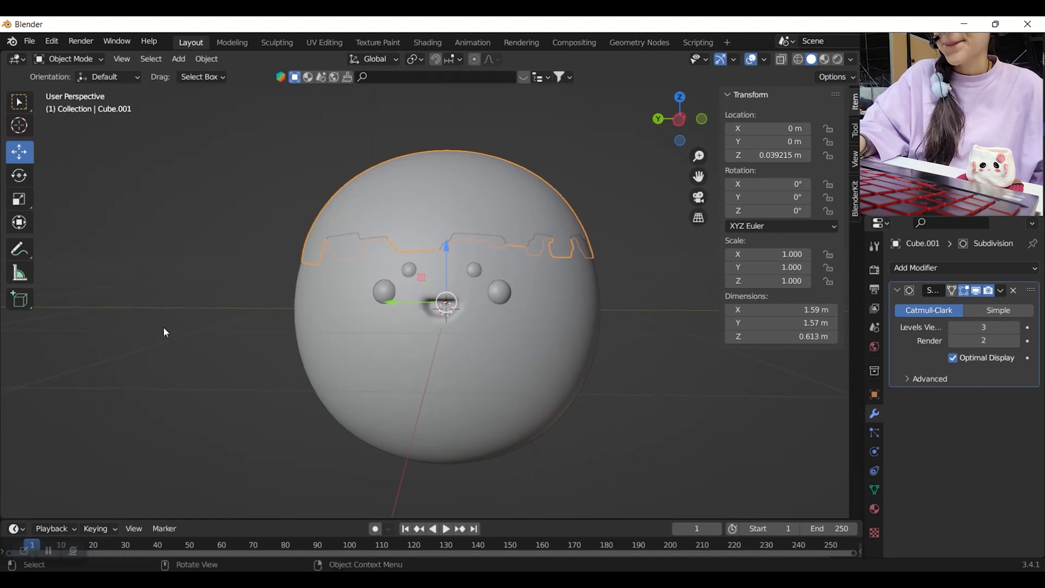
key("Tab")
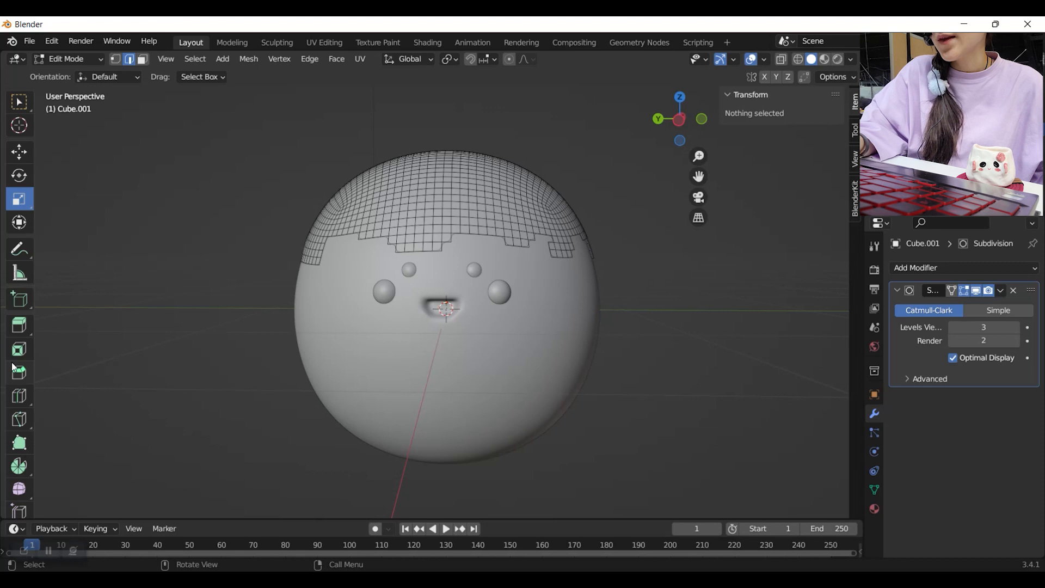
left_click(20, 324)
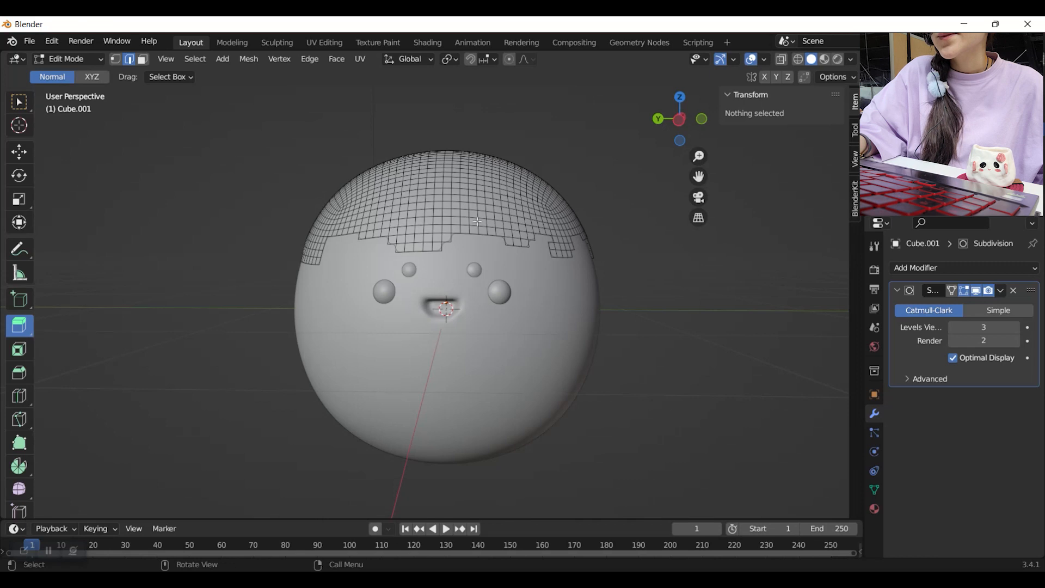
key("Tab")
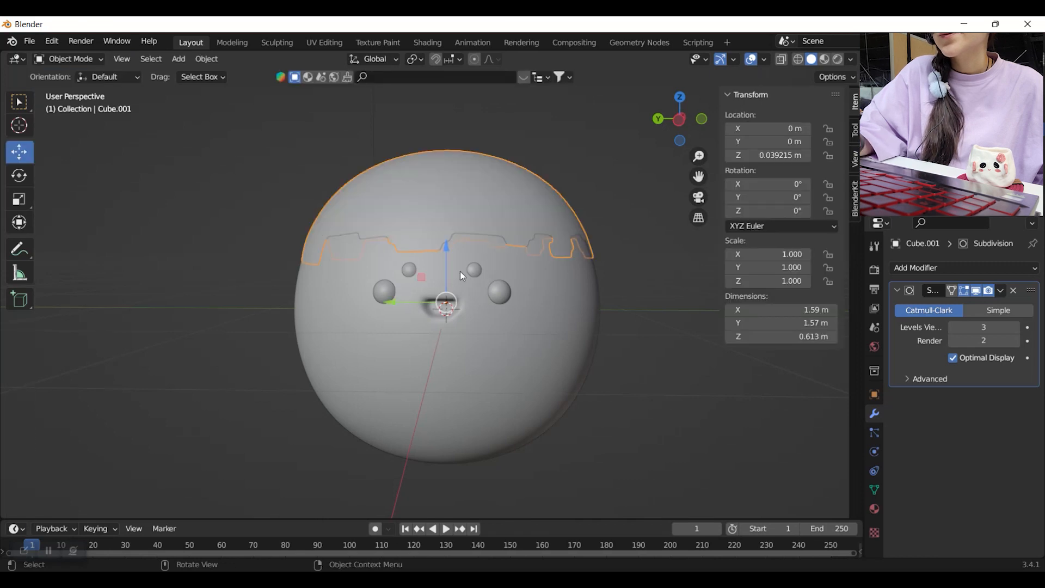
key("Tab")
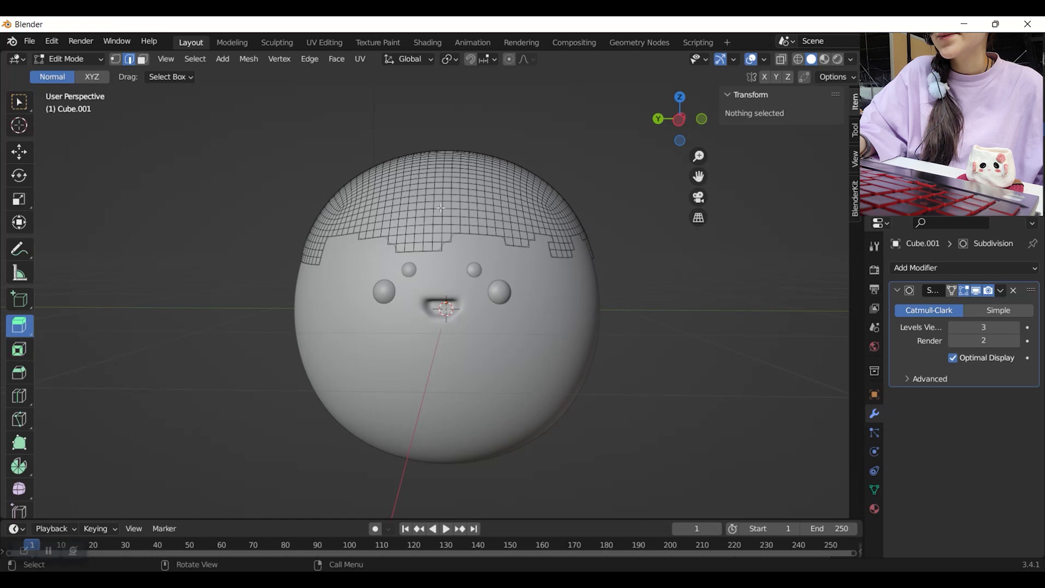
Try to extrude only the front-visible part of the head-covering mesh outward, then undo the extrusion
left_click_drag(272, 117, 648, 345)
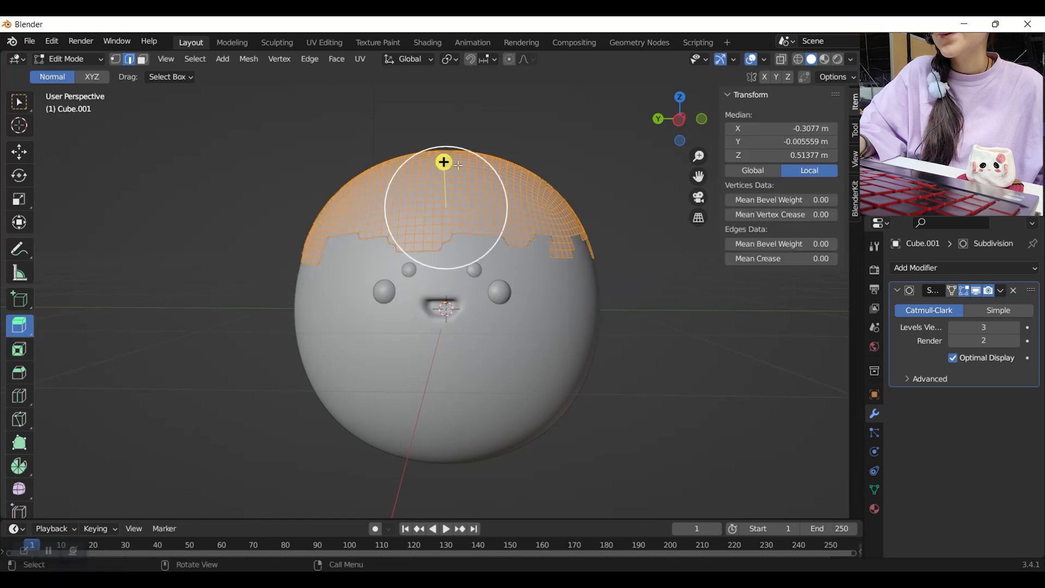
left_click_drag(445, 161, 474, 161)
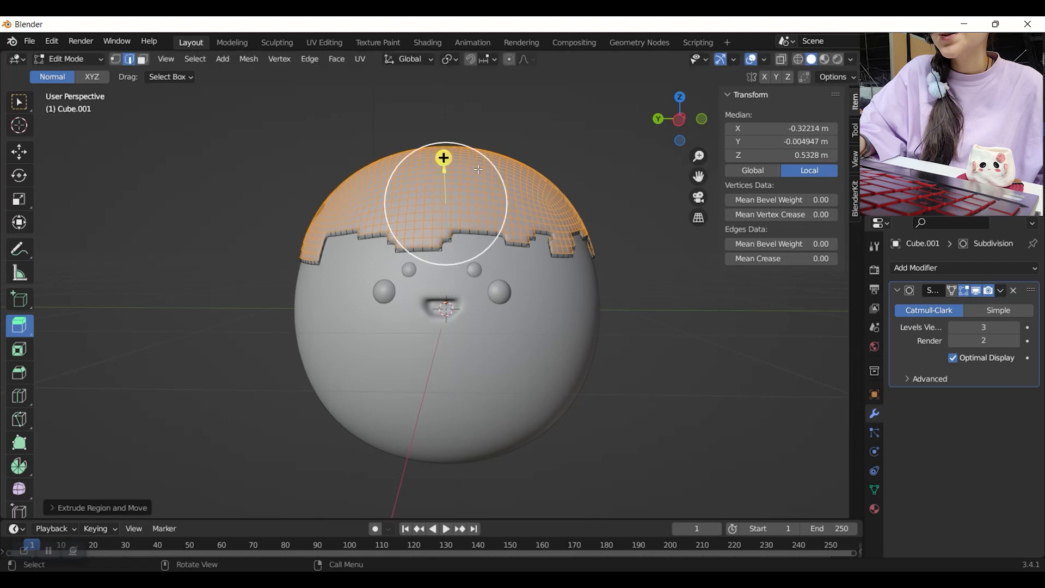
key("Tab")
scroll(502, 251, "up", 3)
middle_click_drag(502, 251, 499, 391)
key("Tab")
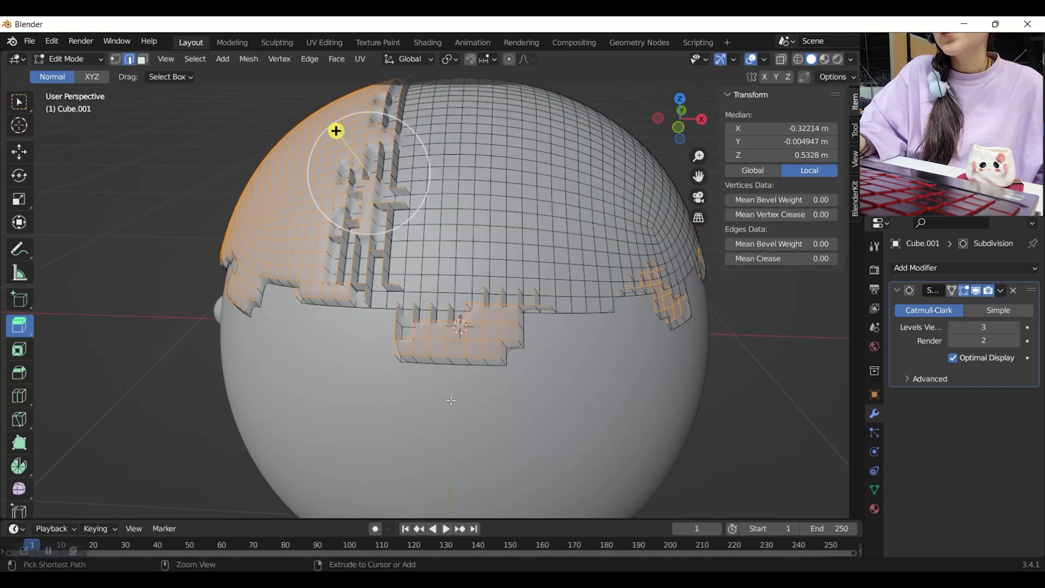
scroll(451, 400, "down", 4)
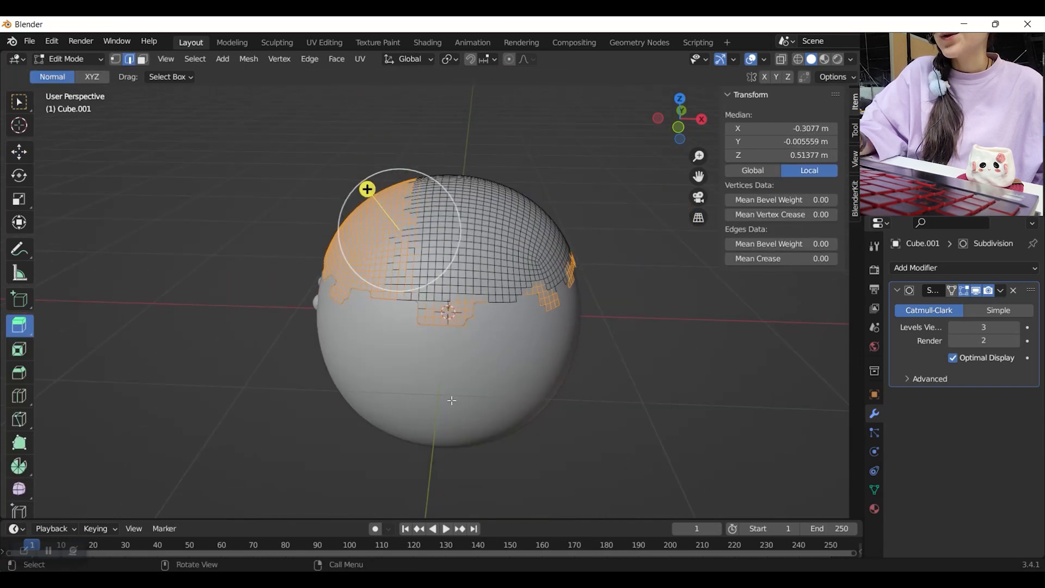
Select the entire head-covering mesh, extrude it slightly upward to give it thickness, and return to Object Mode
key("a")
left_click_drag(451, 171, 454, 166)
middle_click_drag(432, 275, 559, 283)
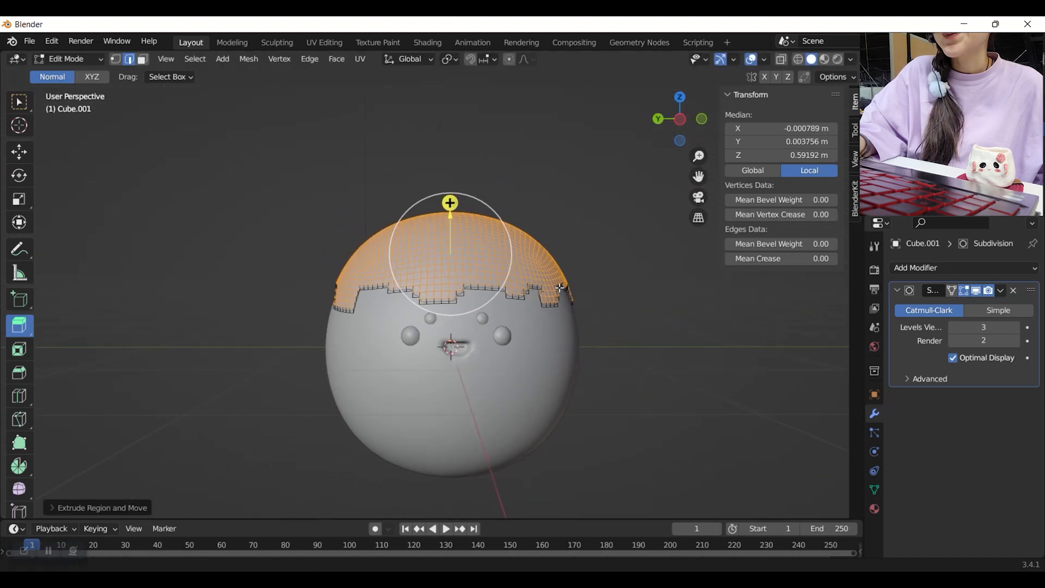
scroll(559, 283, "up", 3)
scroll(555, 297, "down", 1)
key("Tab")
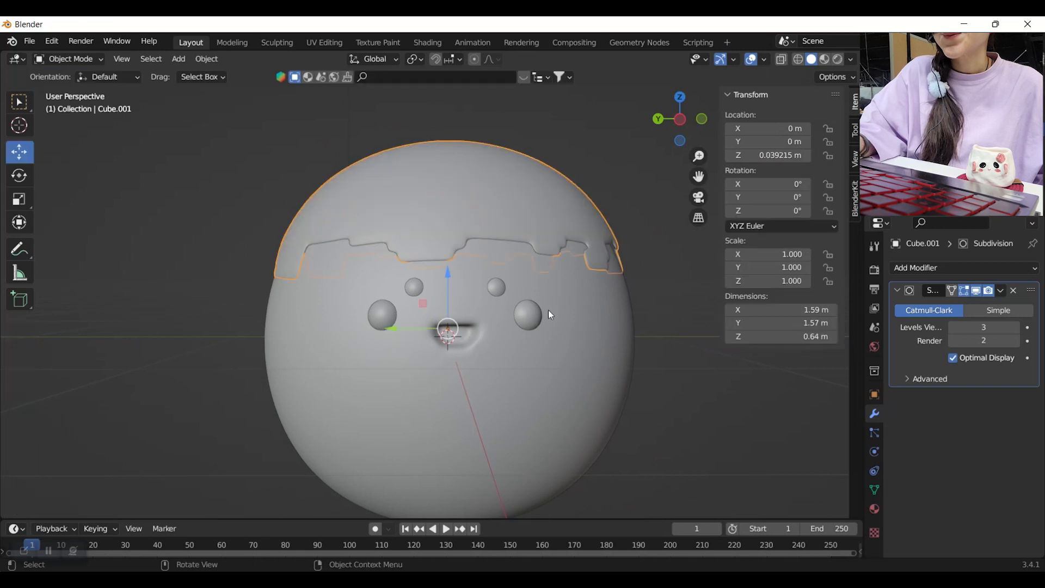
Reopen the head-covering piece for vertex editing with the Move tool and proportional editing enabled, targeting the side notch corner
middle_click_drag(674, 363, 626, 392)
scroll(459, 324, "up", 2)
middle_click_drag(572, 441, 538, 424)
left_click(367, 270)
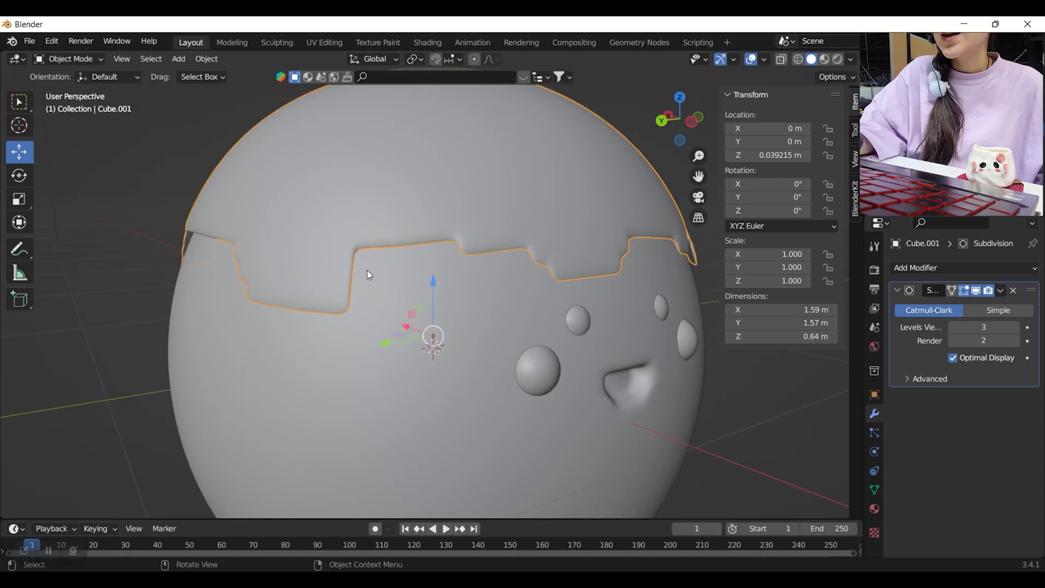
key("Tab")
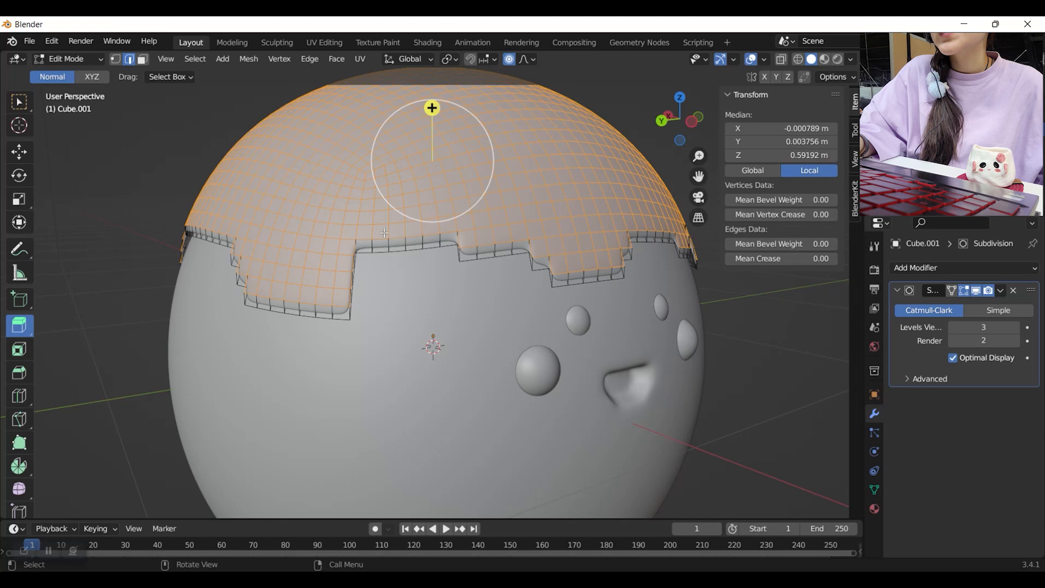
left_click(19, 152)
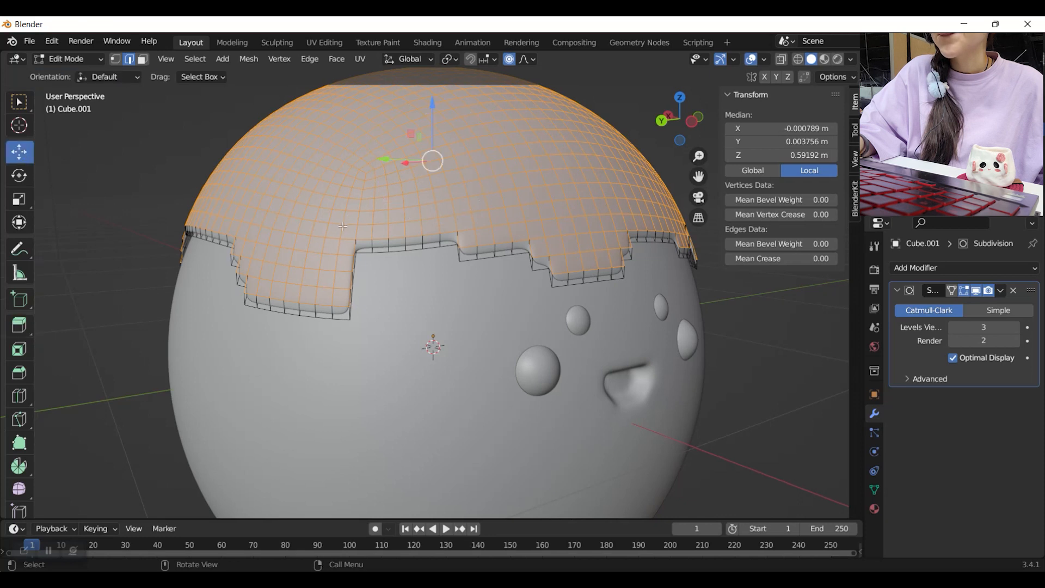
left_click(359, 250)
scroll(356, 251, "up", 1)
key("1")
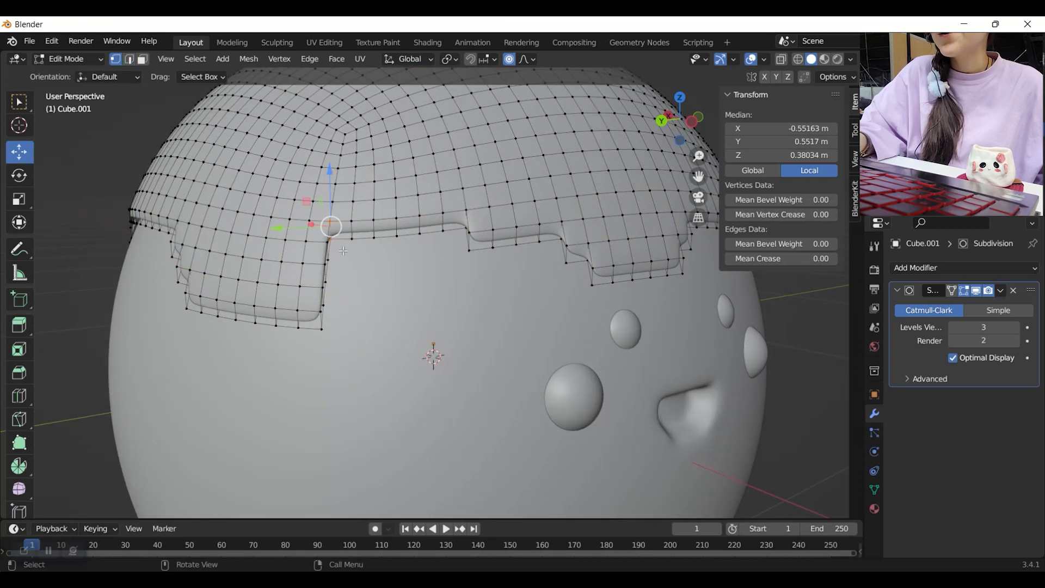
Undo a trial change at the side notch corner and reduce the proportional editing influence to about 0.069 m
left_click_drag(350, 264, 324, 267)
key("ctrl+z")
scroll(340, 233, "down", 2)
scroll(325, 266, "up", 20)
scroll(323, 266, "up", 9)
scroll(324, 267, "up", 3)
scroll(434, 330, "up", 10)
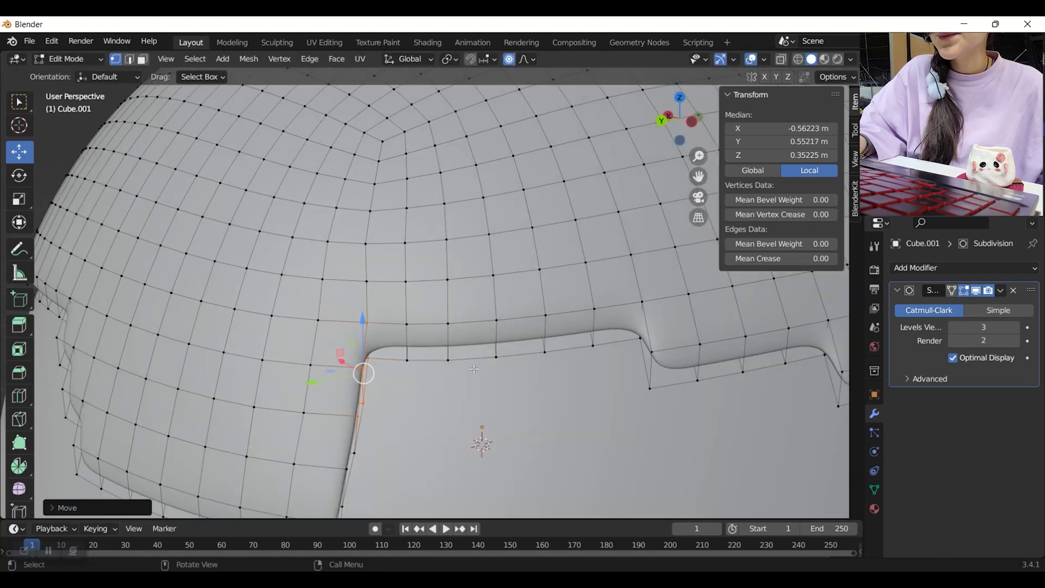
Lower the fringe-edge vertices just beside the side notch corner of the head covering
left_click(427, 234)
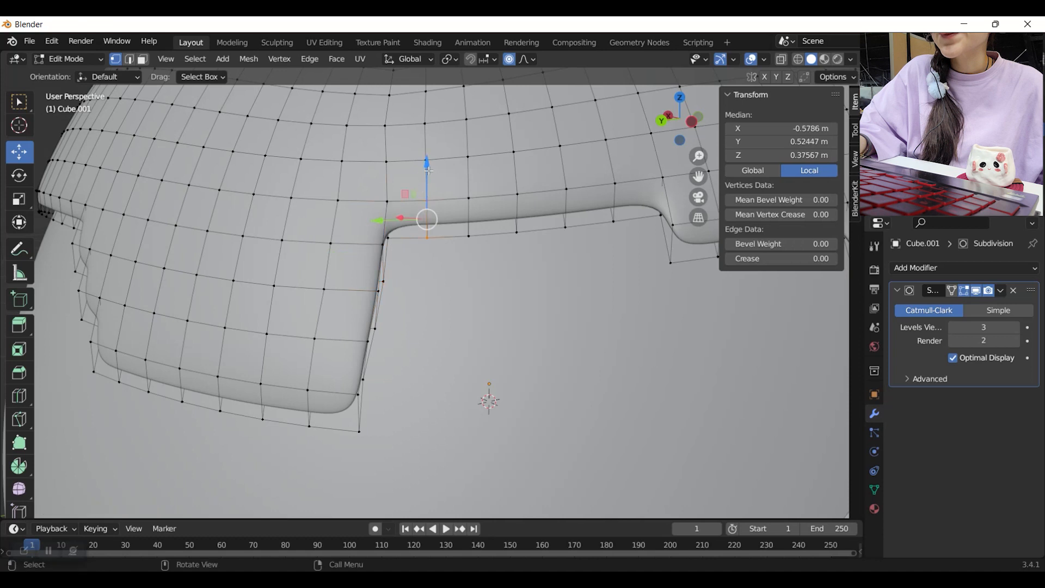
key("g")
left_click(432, 191)
Lower the side notch's corner vertex to about Z 0.335 m and shift it along Y to about 0.556 m
left_click(386, 244)
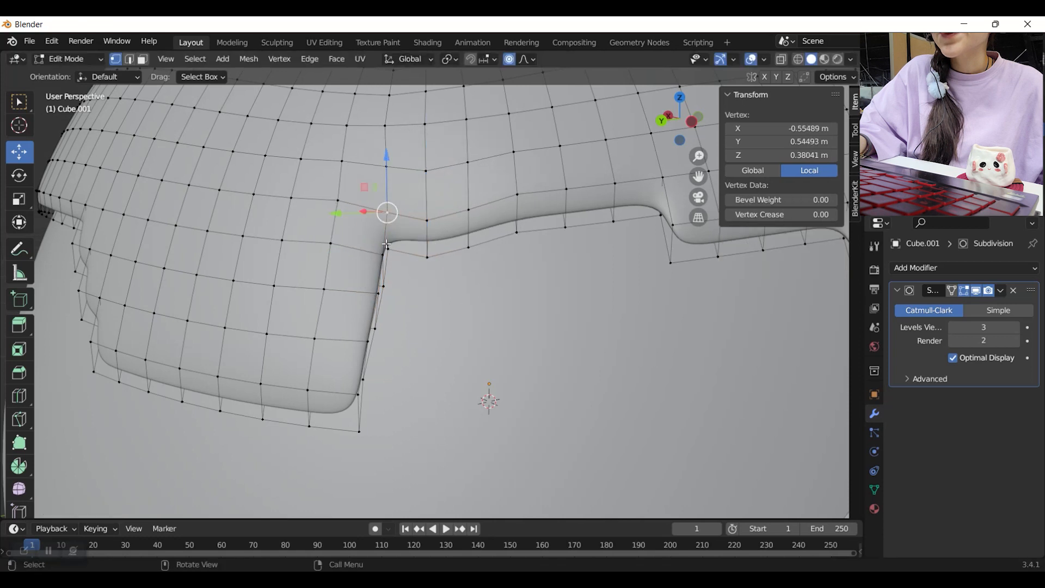
key("g")
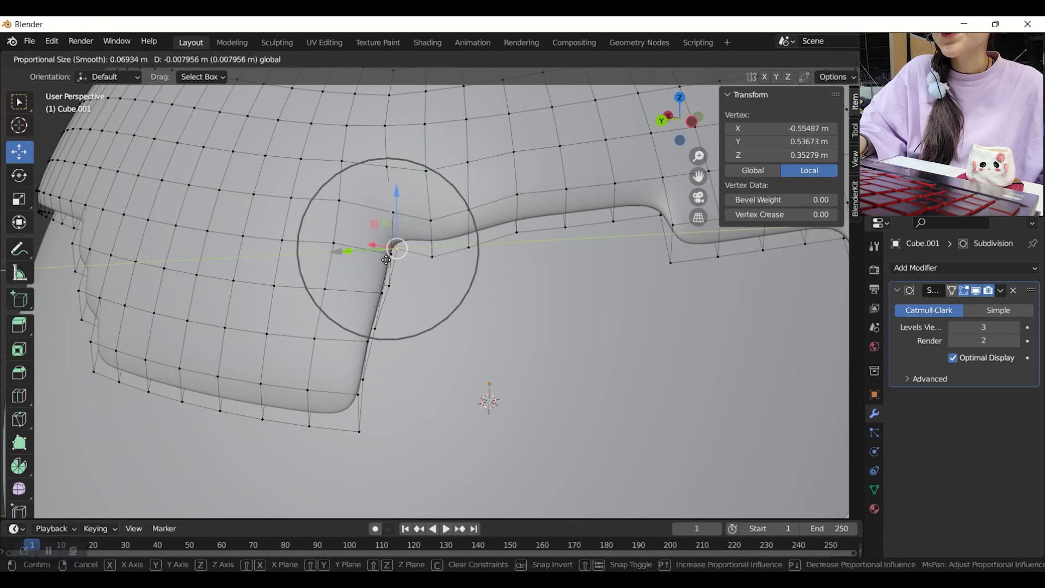
left_click(380, 263)
key("g")
key("z")
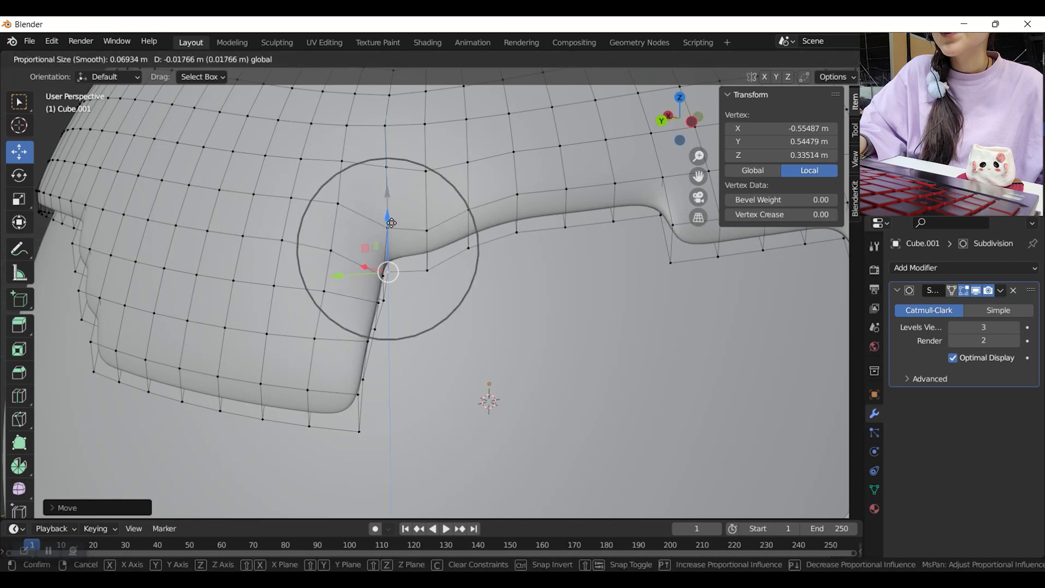
left_click(391, 226)
middle_click_drag(433, 340, 184, 278)
left_click_drag(154, 276, 141, 277)
scroll(566, 417, "down", 3)
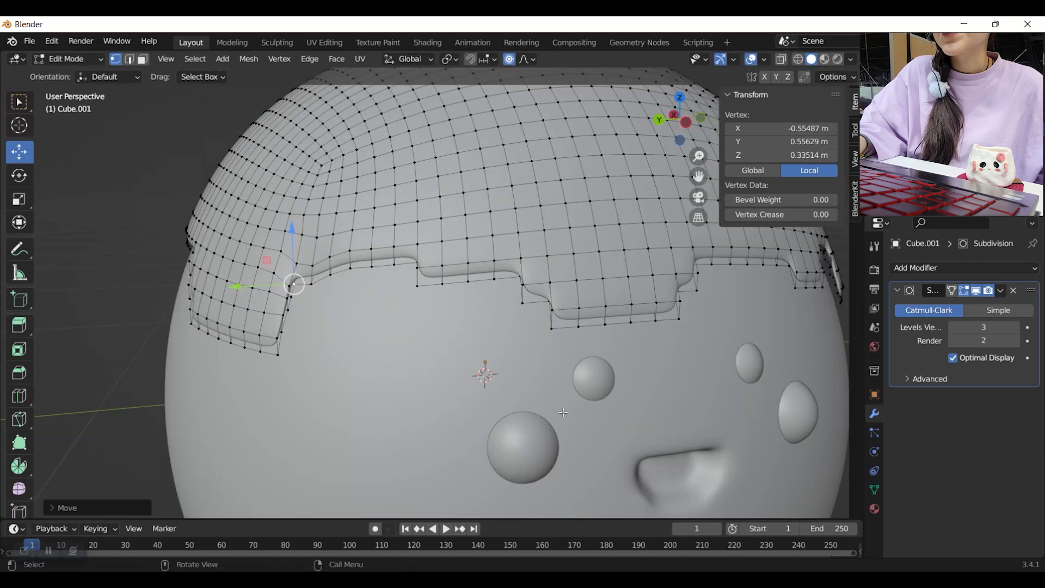
Pull down the middle vertices of the wide fringe tooth at the back of the head to give it an uneven edge
middle_click_drag(416, 365, 540, 234)
middle_click_drag(616, 328, 602, 278)
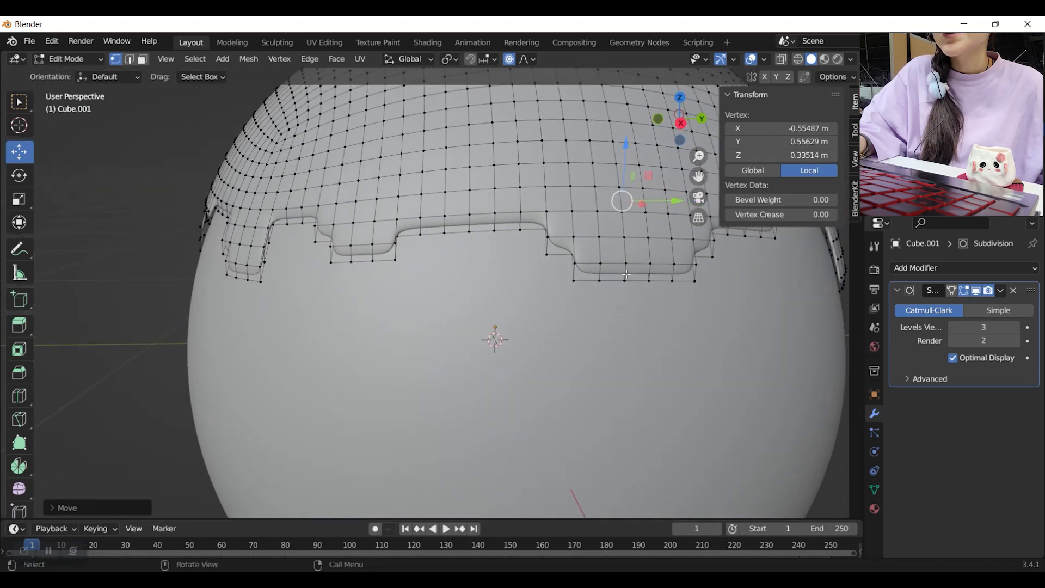
left_click_drag(656, 299, 615, 257)
left_click_drag(642, 222, 644, 243)
middle_click_drag(678, 390, 588, 375)
scroll(632, 352, "up", 1)
left_click_drag(537, 249, 543, 263)
Lower the bottom edge of the central fringe tooth above the face slightly
scroll(537, 251, "up", 2)
scroll(539, 253, "down", 6)
scroll(541, 256, "down", 5)
scroll(550, 381, "down", 5)
middle_click_drag(554, 410, 562, 349)
scroll(560, 348, "down", 3)
scroll(436, 305, "up", 4)
middle_click_drag(332, 288, 441, 296, "shift")
scroll(441, 295, "up", 5)
left_click_drag(397, 224, 512, 309)
scroll(453, 290, "down", 7)
left_click_drag(435, 231, 437, 246)
Reposition the vertices at the inner corner of the central fringe tooth to smooth its stepped side
left_click(480, 280)
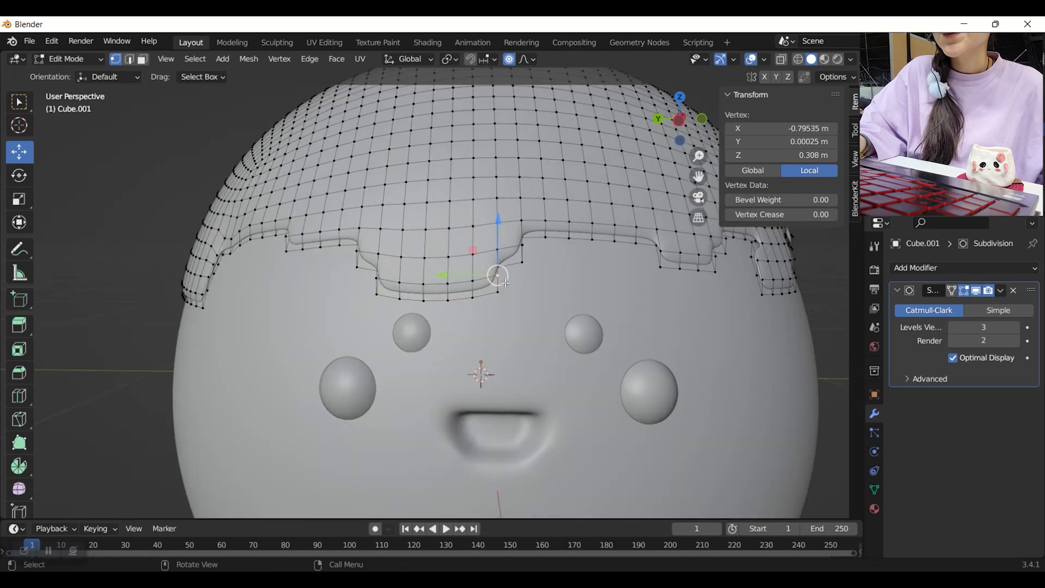
scroll(399, 280, "up", 4)
left_click(334, 237, "shift")
left_click_drag(350, 253, 321, 252)
middle_click_drag(321, 251, 310, 274)
left_click_drag(286, 269, 237, 249)
left_click(241, 267)
left_click_drag(235, 210, 282, 230)
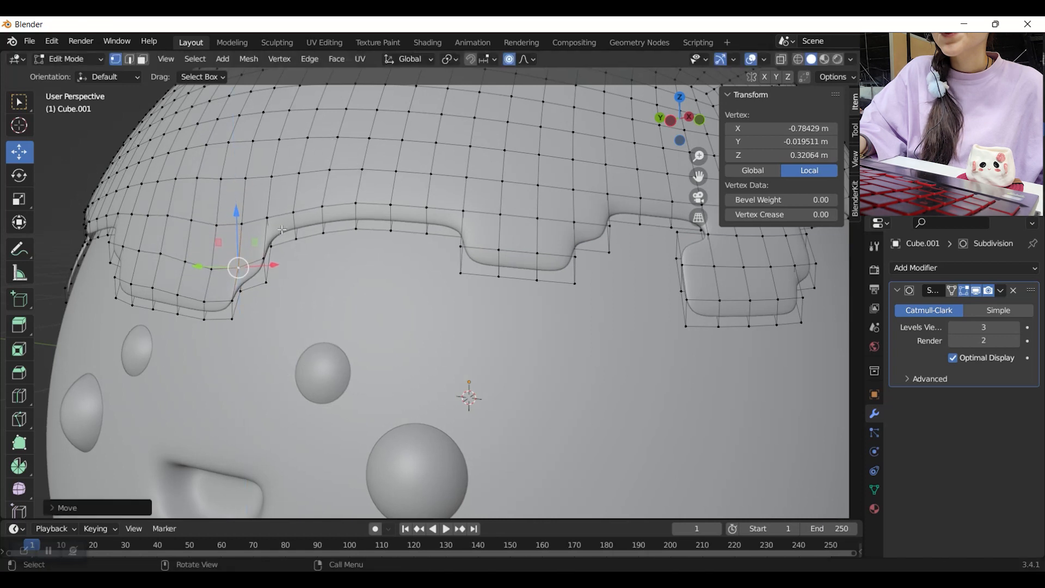
Slope the fringe edge beside the central tooth downward and raise the tooth's lowest corner to about Z 0.281 m
left_click(295, 215)
left_click_drag(306, 271, 300, 222)
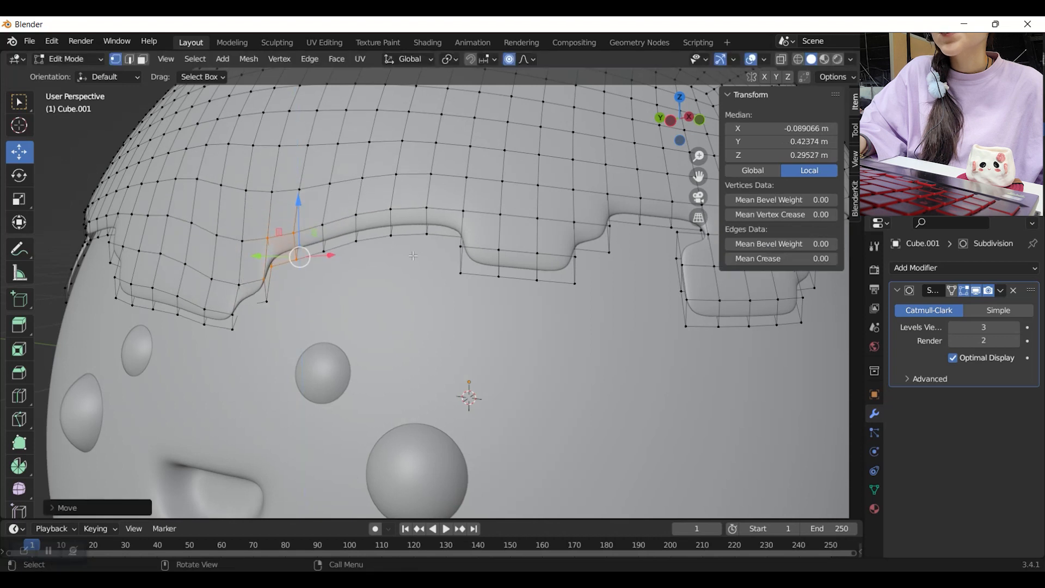
scroll(444, 309, "down", 5)
middle_click_drag(444, 308, 476, 318)
scroll(471, 329, "up", 1)
left_click(448, 284)
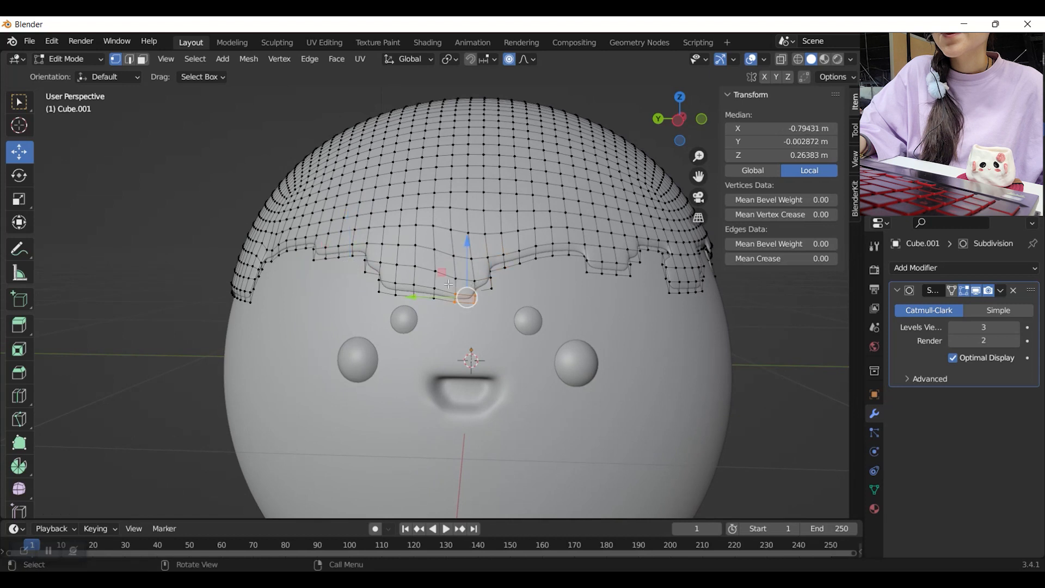
left_click_drag(468, 270, 463, 260)
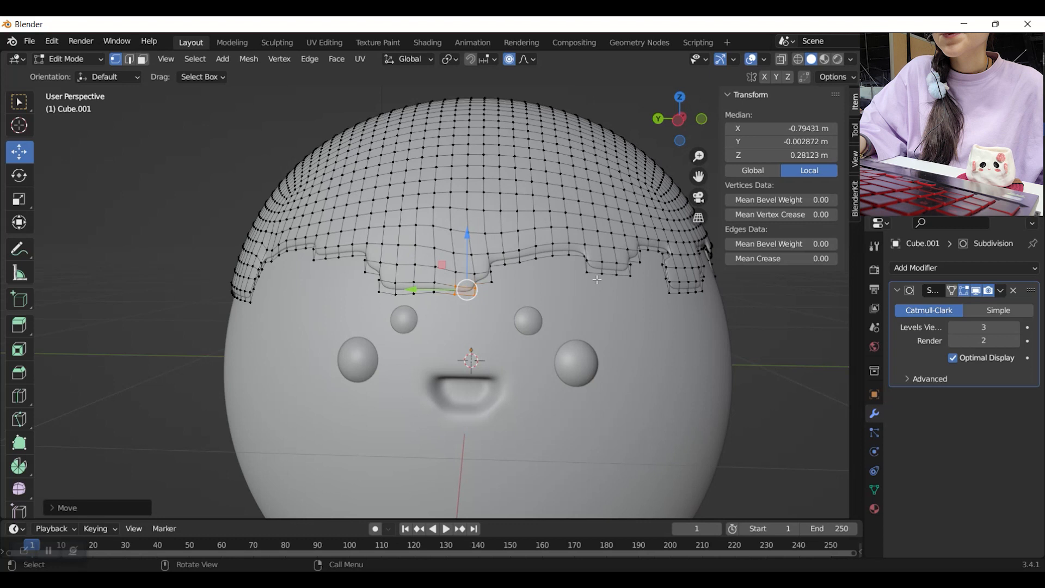
Lower the fringe section beside the central tooth slightly and raise a short section on the opposite side of the forehead
left_click(555, 252)
left_click_drag(556, 221, 557, 235)
middle_click_drag(375, 325, 412, 325)
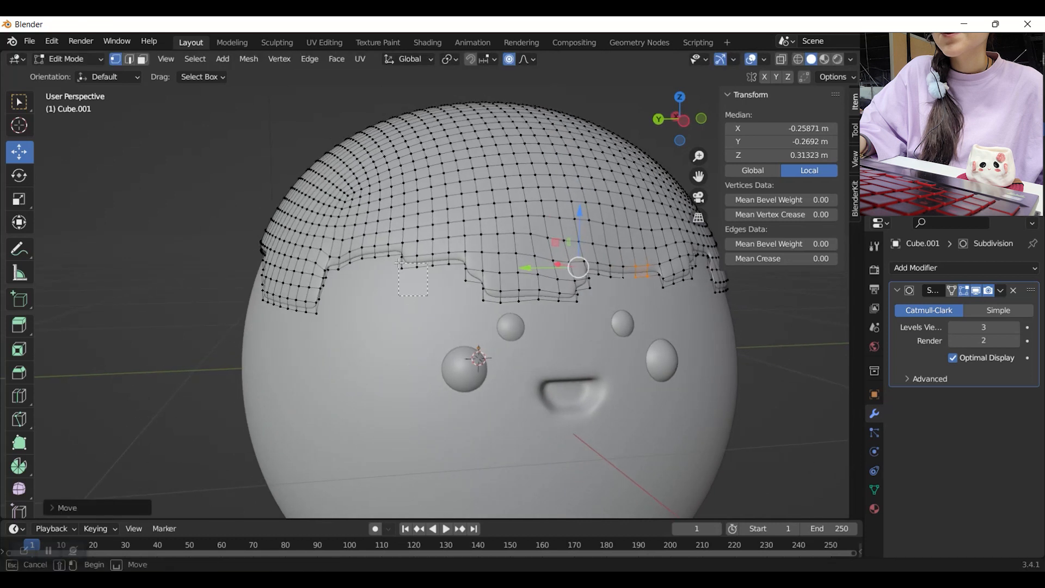
left_click(424, 257)
left_click_drag(403, 231, 404, 221)
scroll(572, 375, "down", 2)
middle_click_drag(572, 375, 539, 398)
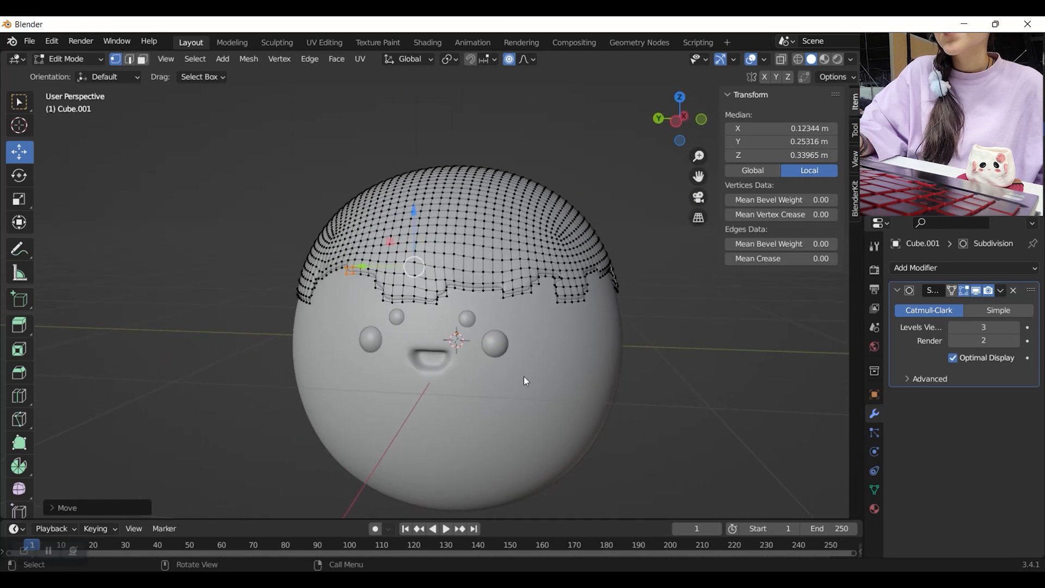
Return to Object Mode and switch to the Shading workspace with the whole character in view
key("Tab")
middle_click_drag(531, 341, 560, 366)
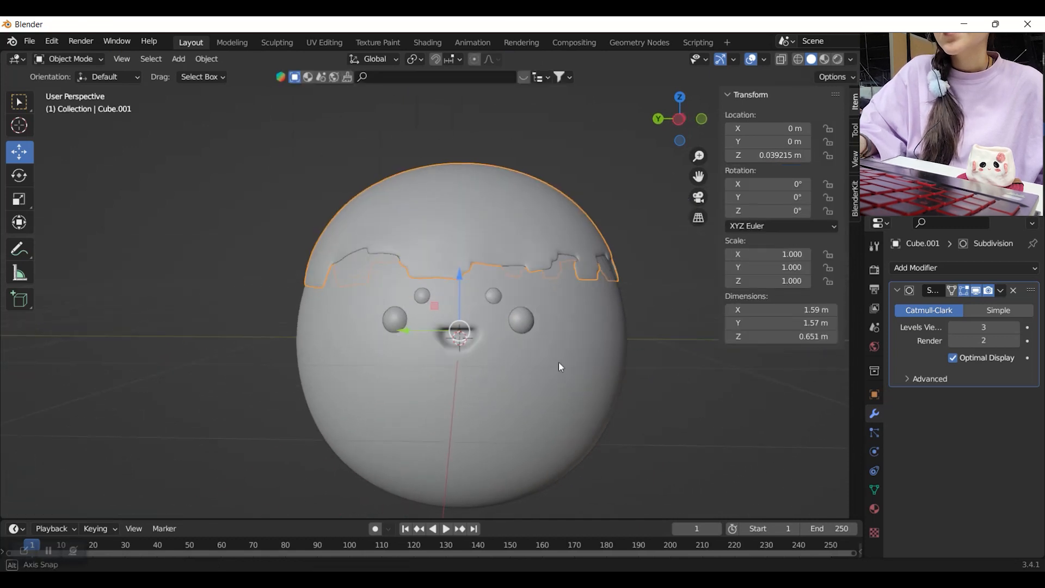
left_click(424, 42)
middle_click_drag(557, 292, 523, 259)
scroll(592, 299, "up", 4)
scroll(508, 185, "up", 5)
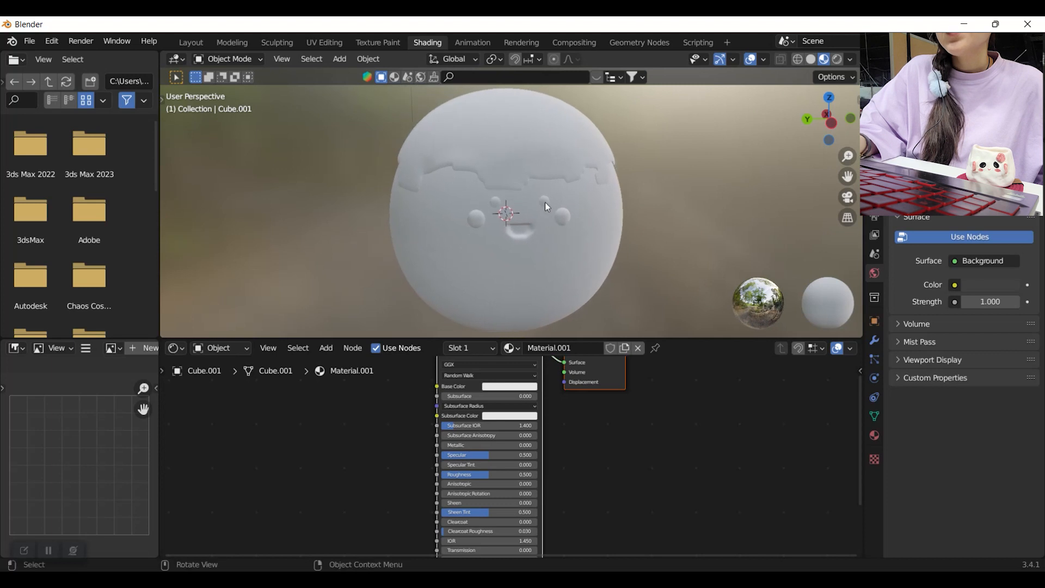
Create a new material named BLACK for the eyes and set its base color to black
left_click(545, 202)
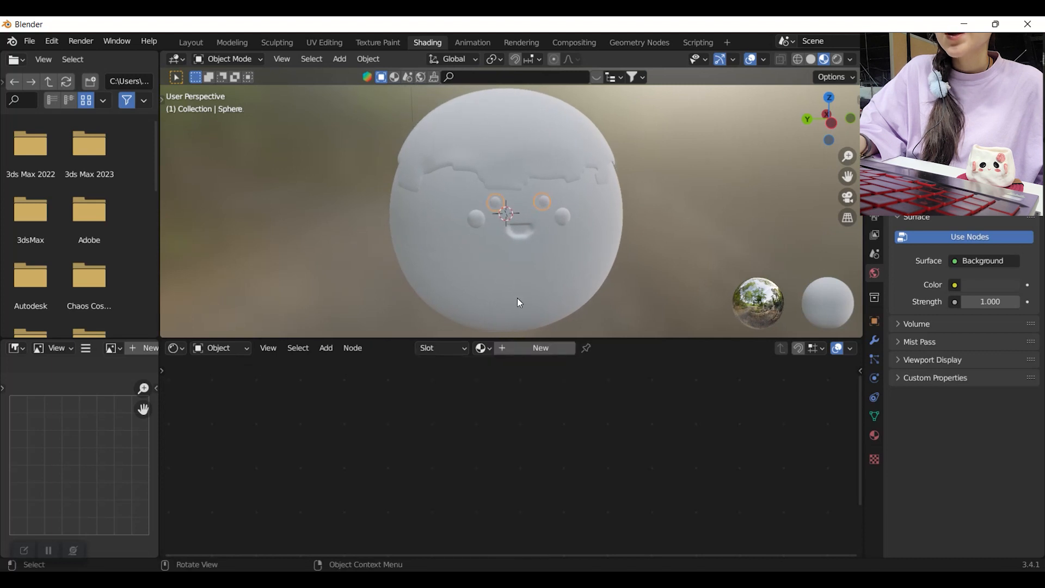
left_click(517, 349)
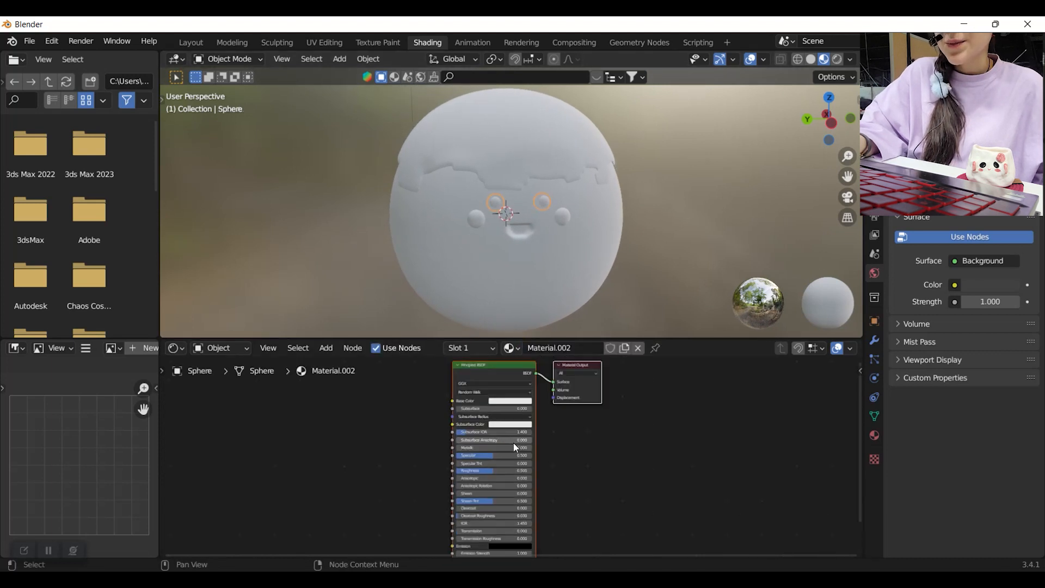
left_click(550, 349)
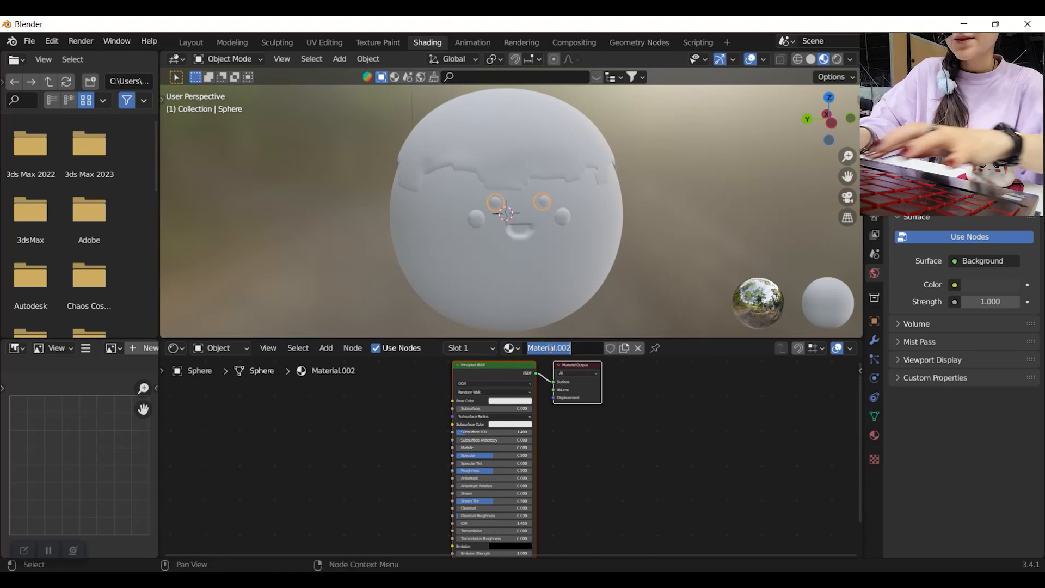
type("BLACK")
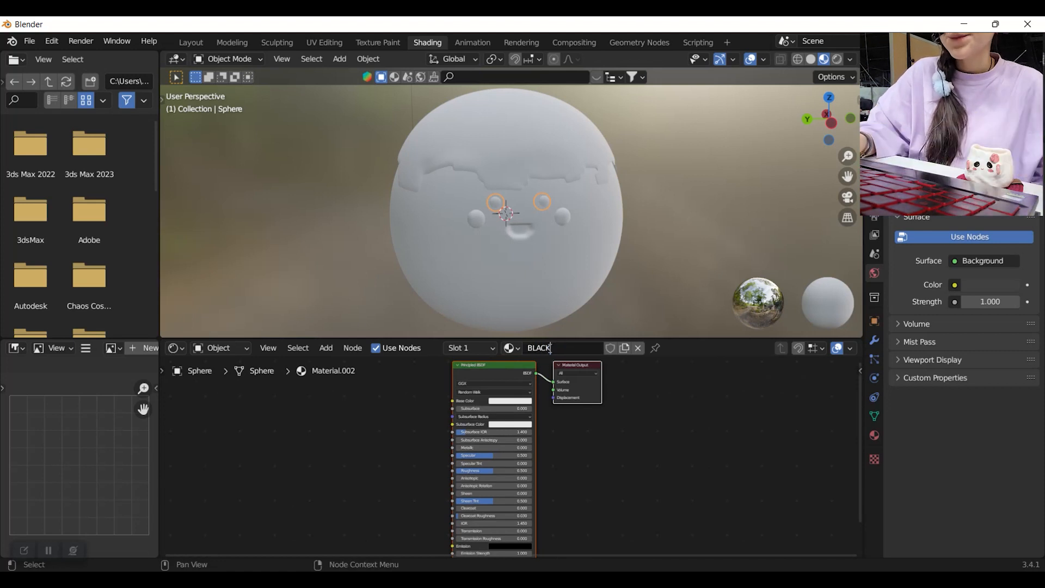
left_click(527, 402)
left_click_drag(548, 329, 551, 362)
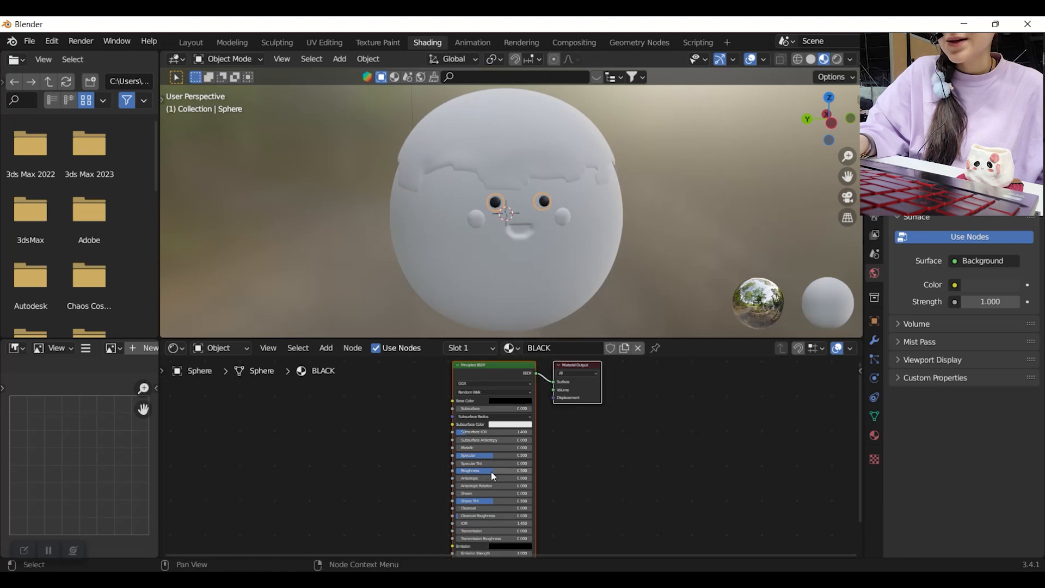
Make the eye material glossier by setting its roughness to about 0.205
scroll(479, 463, "up", 3)
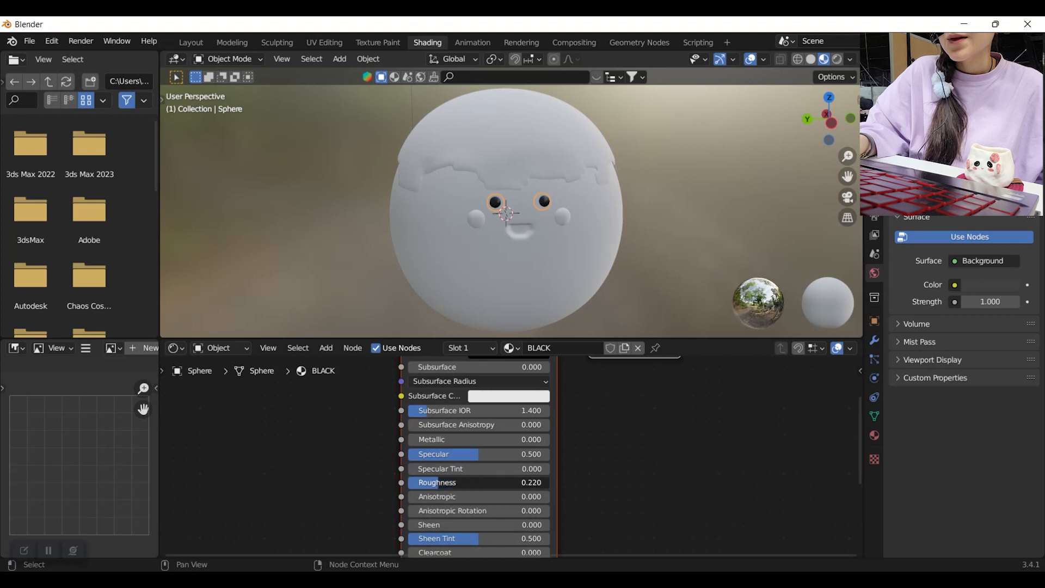
scroll(577, 220, "up", 5)
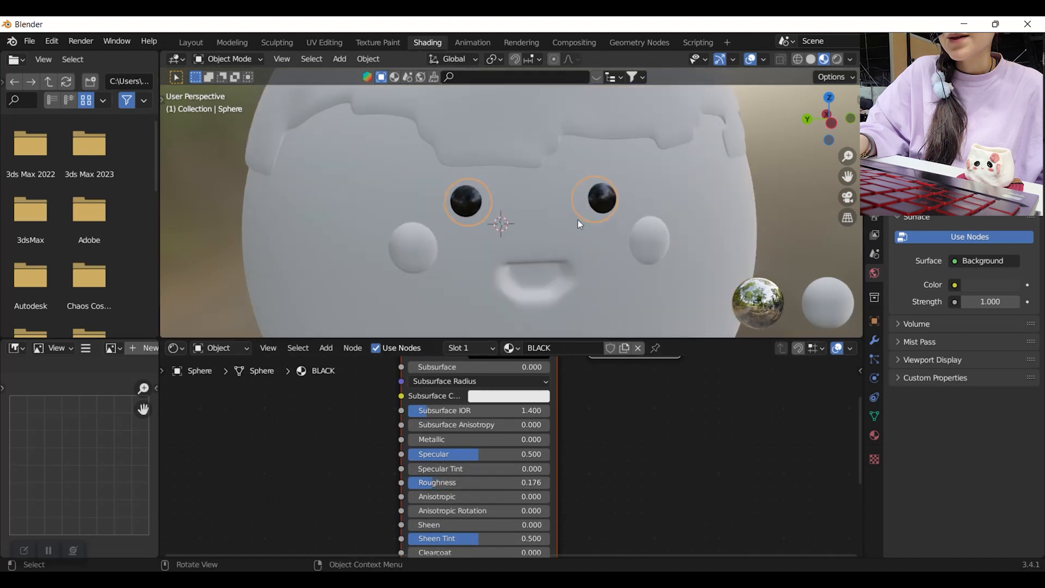
scroll(544, 246, "down", 5)
middle_click_drag(569, 234, 570, 246)
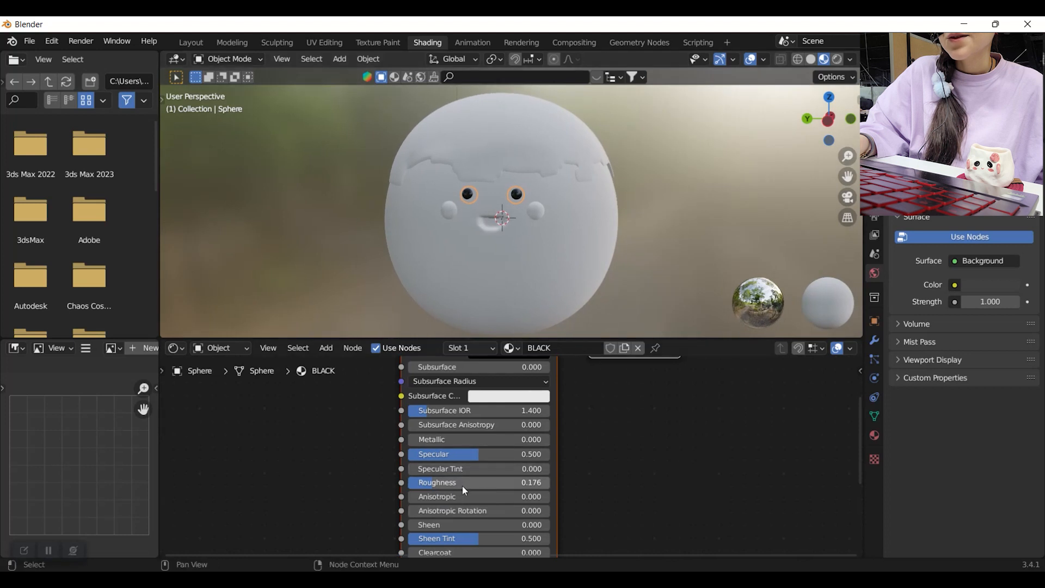
left_click_drag(435, 482, 436, 482)
scroll(522, 172, "up", 2)
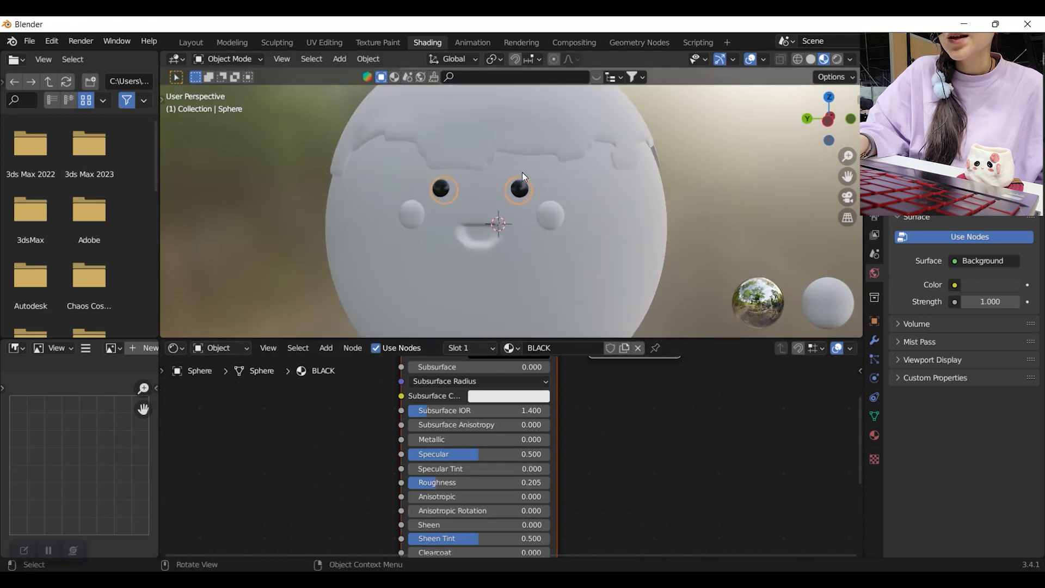
Give the cheek spheres a new material with a bright, light pink base color
left_click(546, 214)
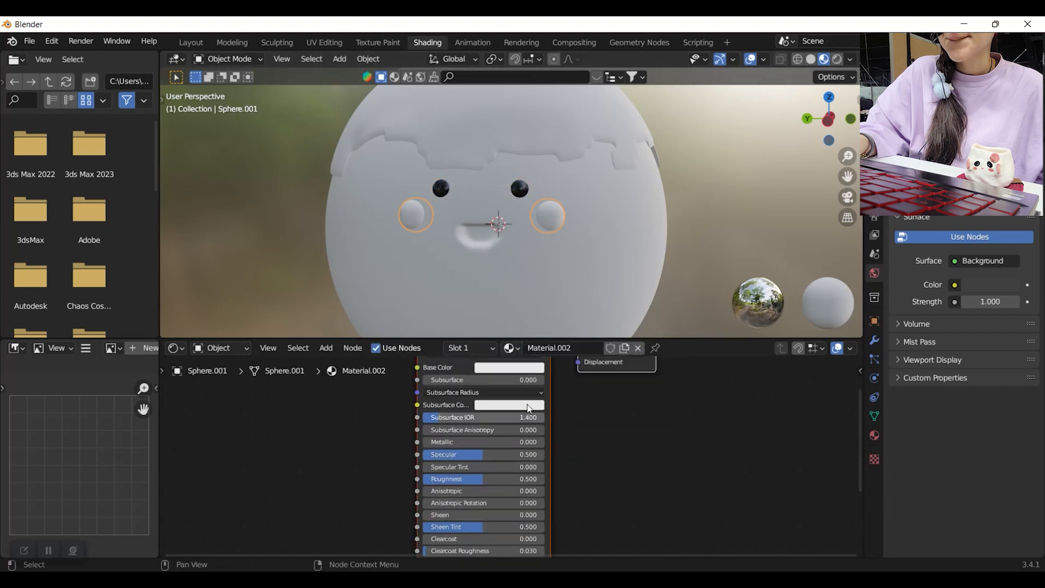
key("Home")
left_click(529, 413)
mouse_move(534, 317)
left_mouse_down()
mouse_move(528, 304)
mouse_move(519, 313)
left_mouse_up()
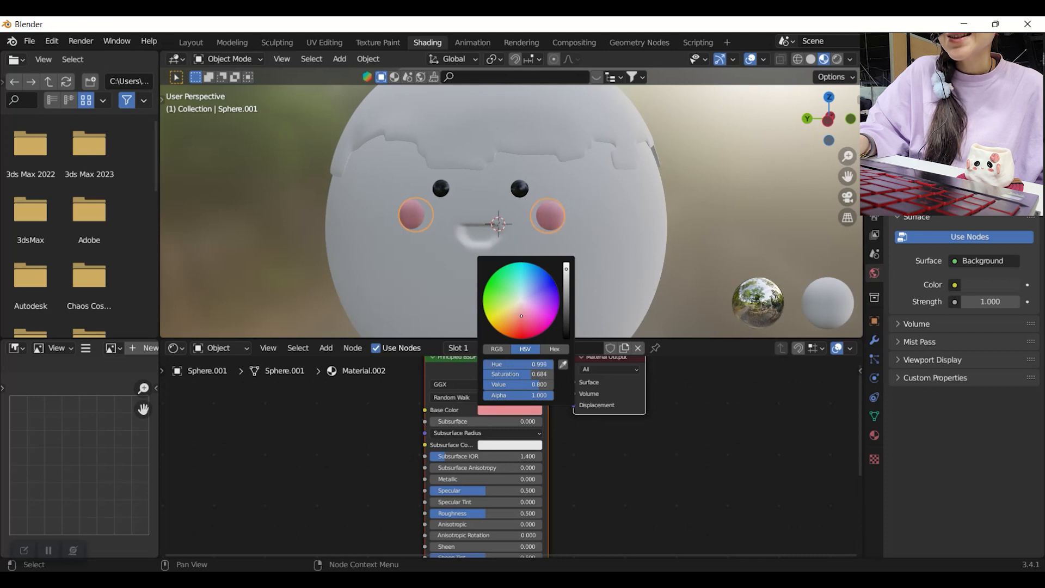
left_click_drag(566, 269, 566, 264)
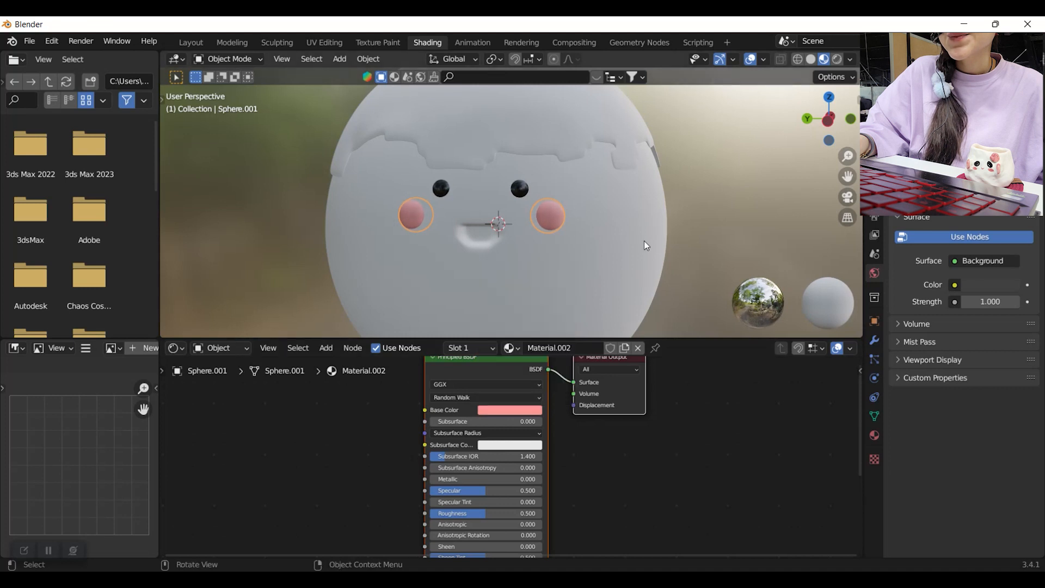
Set the head material's base color to a light pinkish purple
left_click(628, 193)
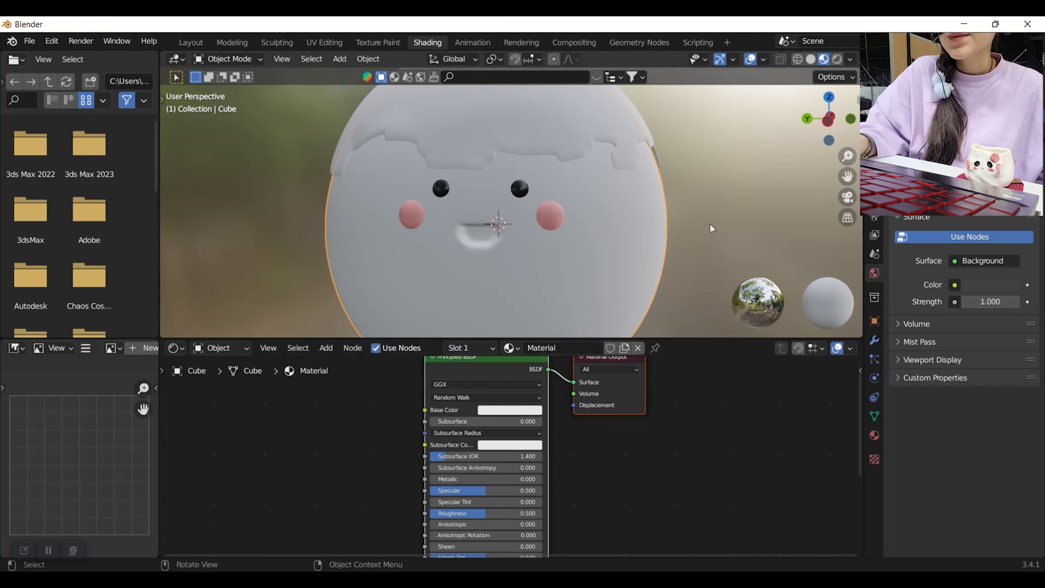
scroll(578, 218, "down", 3)
left_click(533, 214)
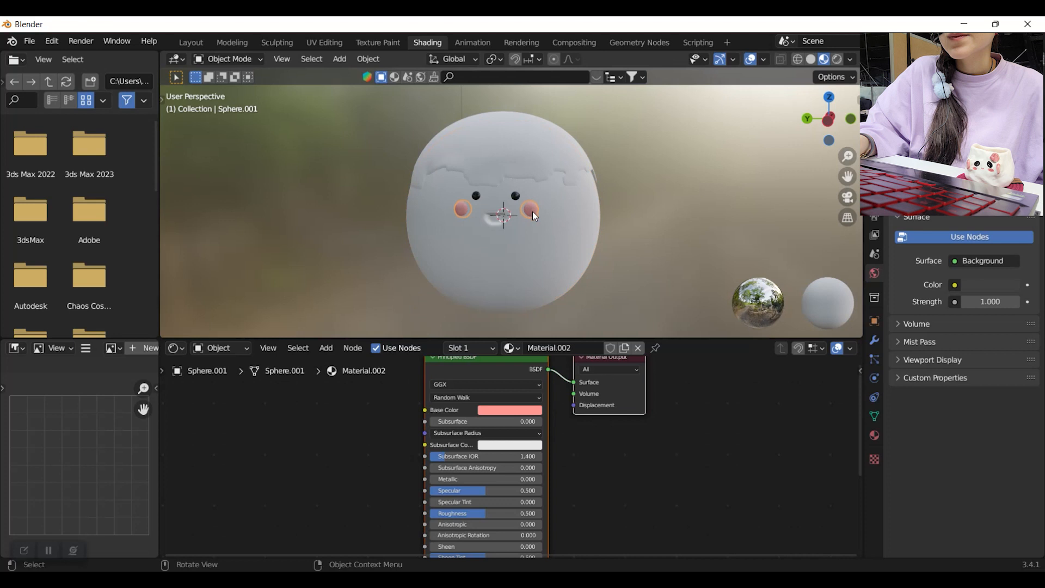
left_click(566, 219)
left_click(513, 411)
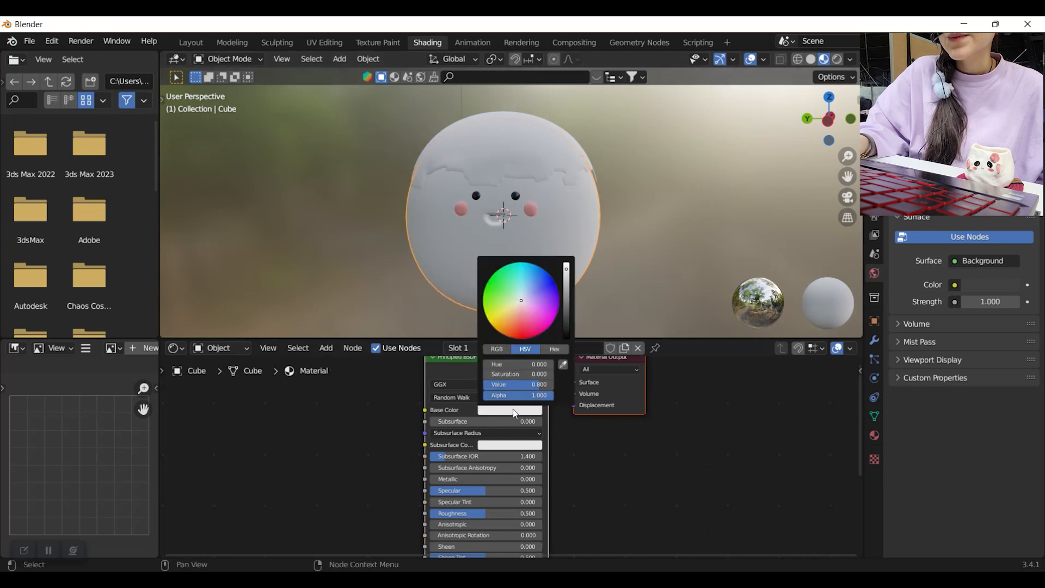
left_click_drag(528, 318, 529, 304)
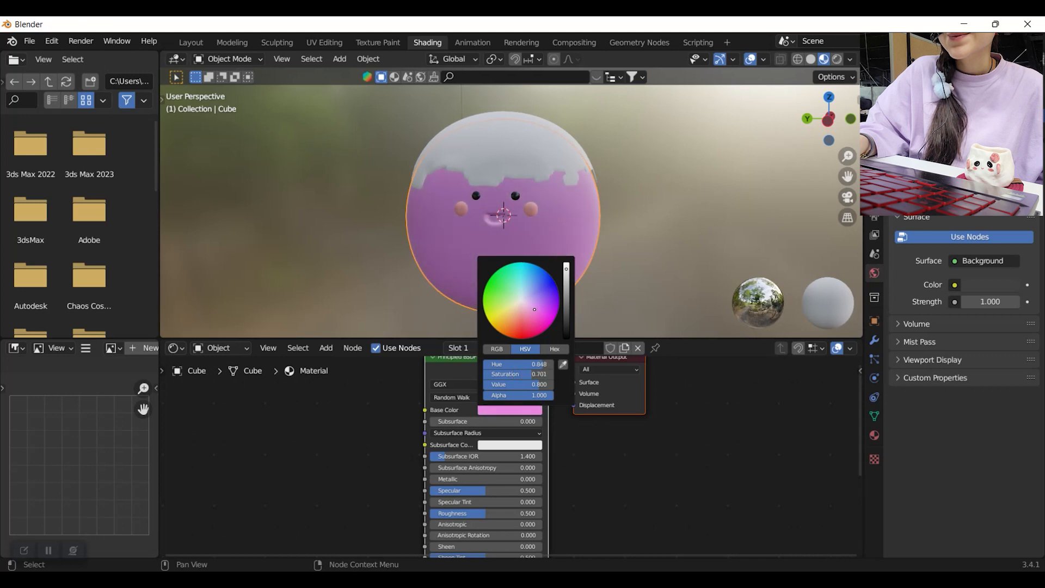
Set the head covering material's base color to a saturated purple and darken it to deep purple
mouse_move(524, 277)
middle_mouse_down()
mouse_move(581, 253)
mouse_move(540, 276)
middle_mouse_up()
scroll(540, 276, "up", 2)
left_click(542, 155)
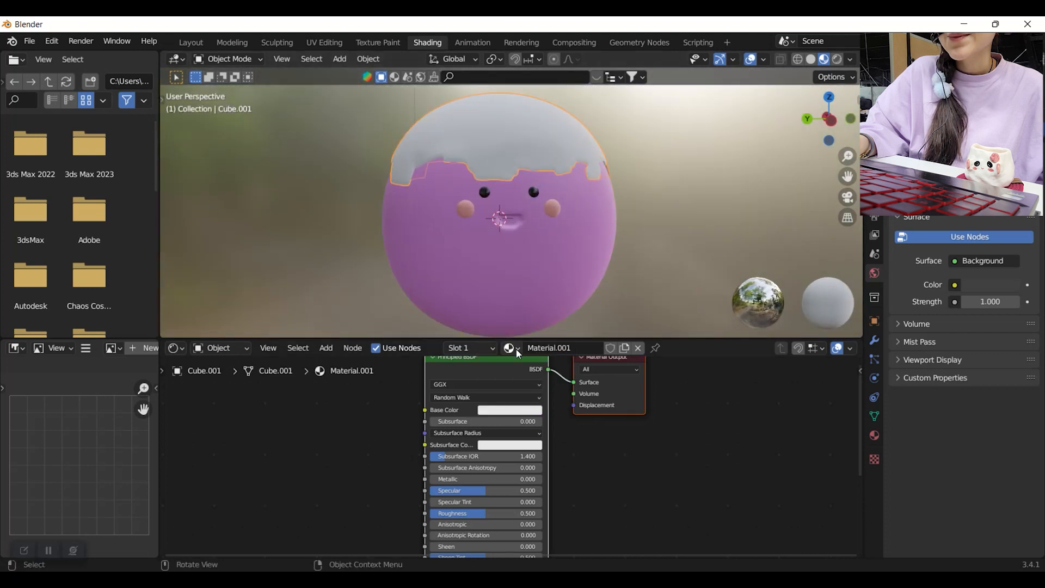
left_click(517, 409)
left_click_drag(532, 312, 546, 309)
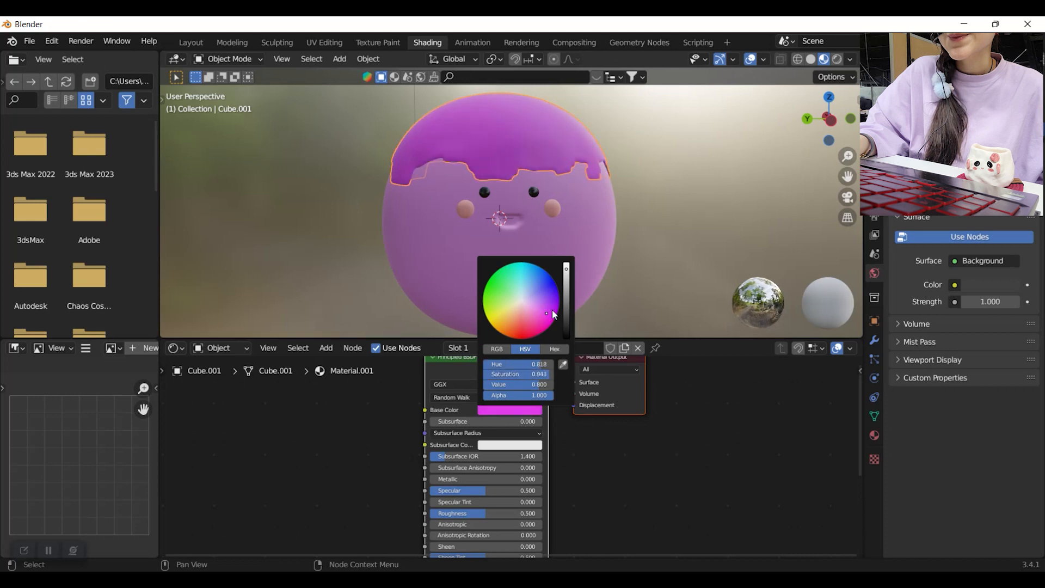
left_click(566, 298)
left_click(635, 261)
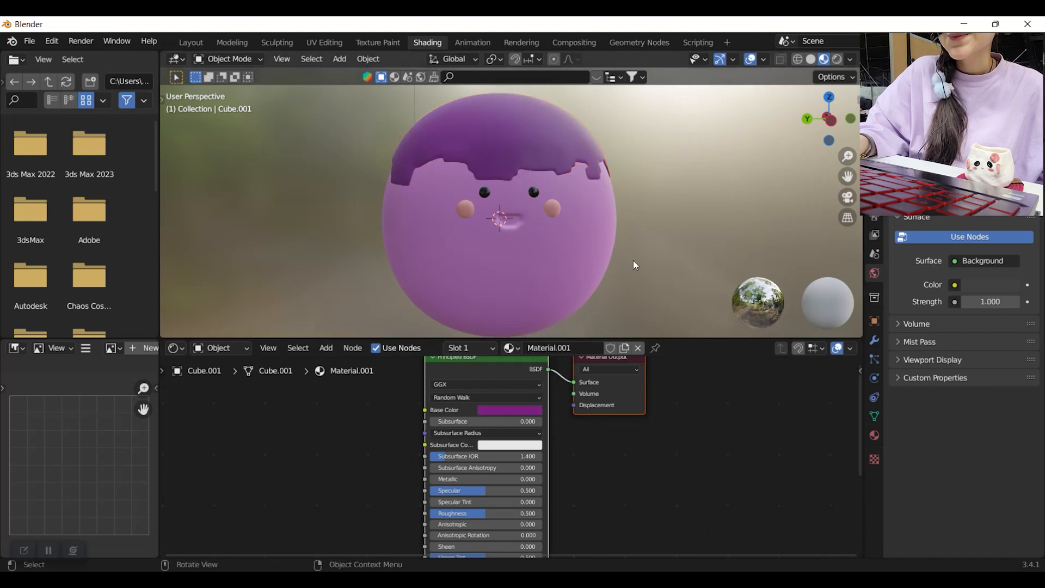
scroll(635, 261, "down", 2)
middle_click_drag(610, 258, 607, 205)
scroll(590, 268, "up", 3)
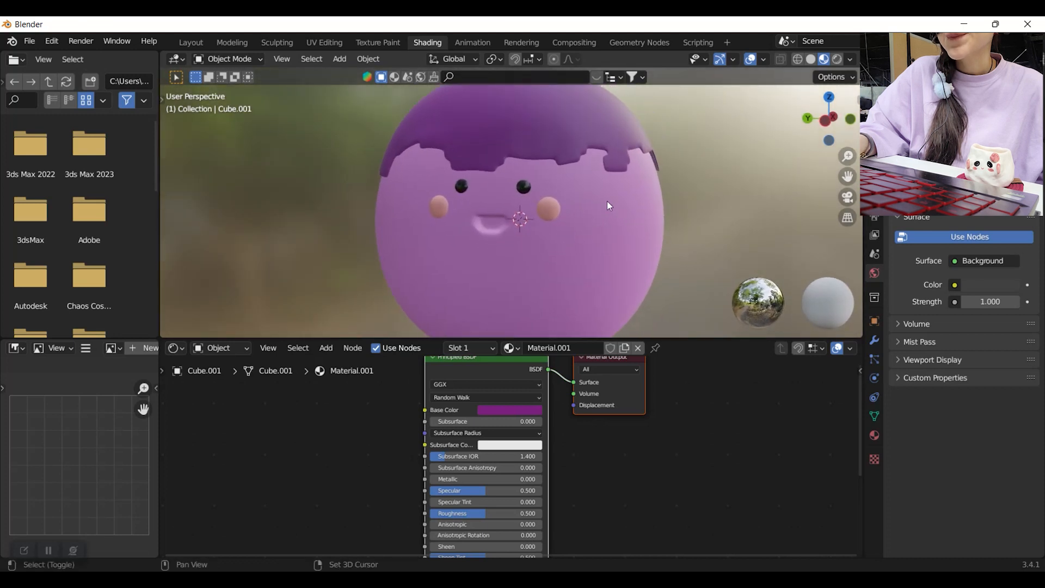
Return to object mode, select the head, covering, eyes and cheeks together, and raise them until the head's base rests at ground level
left_click(244, 43)
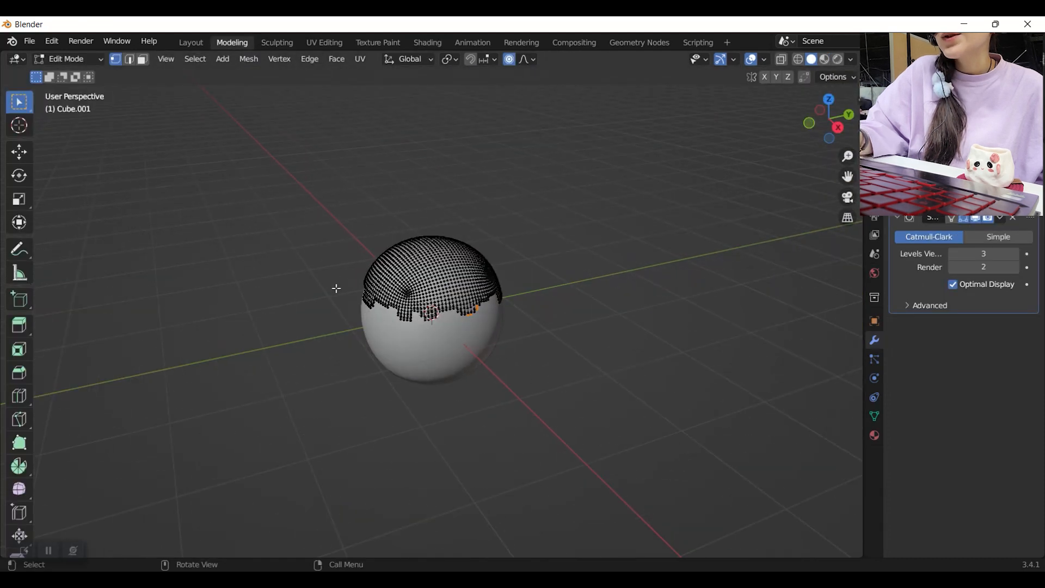
key("Tab")
scroll(463, 349, "down", 3)
middle_click_drag(473, 351, 418, 373)
scroll(493, 402, "up", 4)
middle_click_drag(305, 401, 276, 205)
left_click_drag(281, 193, 562, 398)
left_click(19, 151)
left_click_drag(411, 160, 429, 77)
middle_click_drag(484, 300, 482, 339)
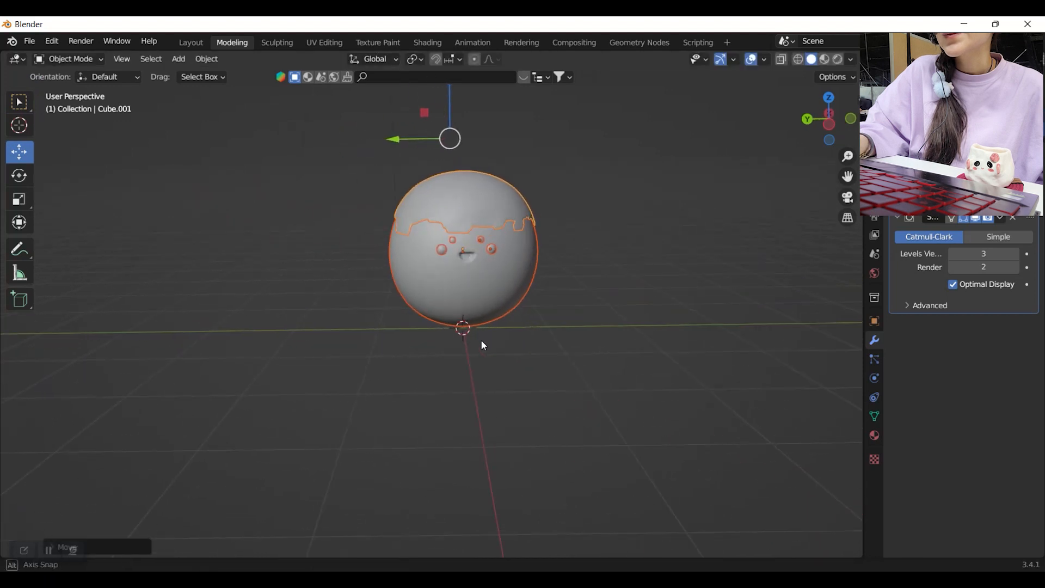
Add a mesh cylinder under the character and flatten it into a disc by setting its Z dimension to 0.1 m
left_click(179, 59)
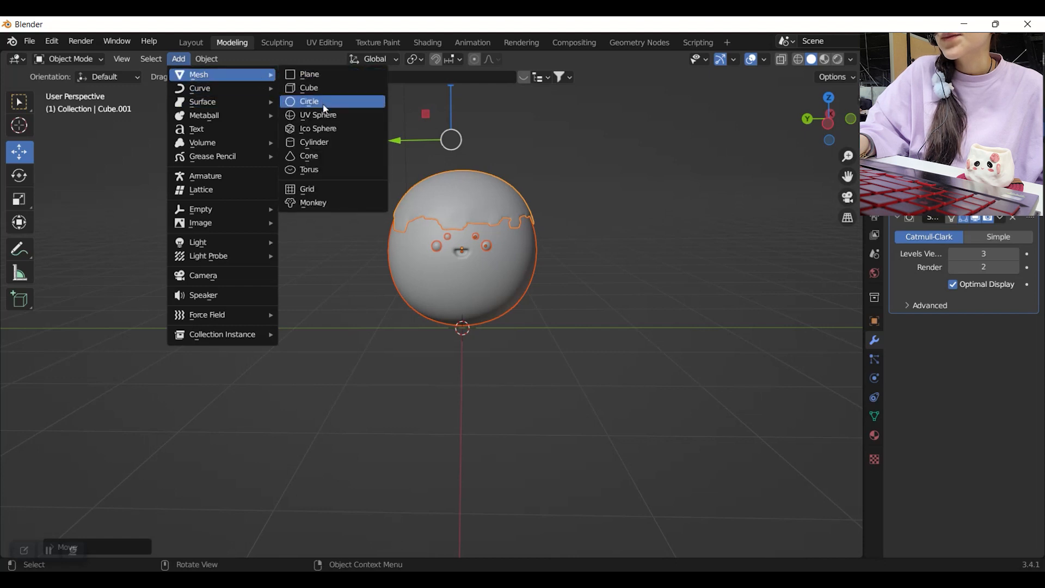
left_click(338, 143)
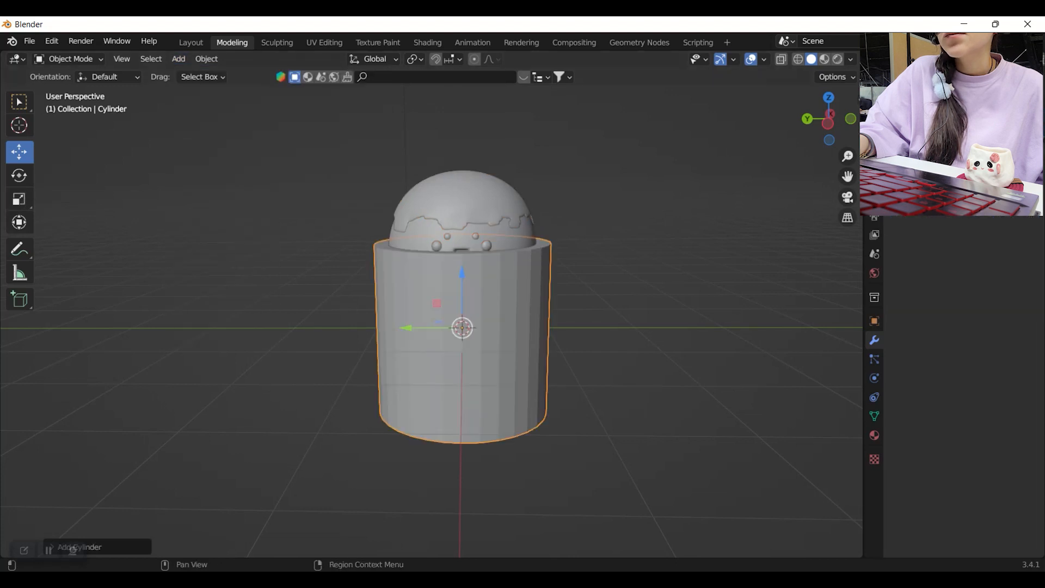
left_click(858, 103)
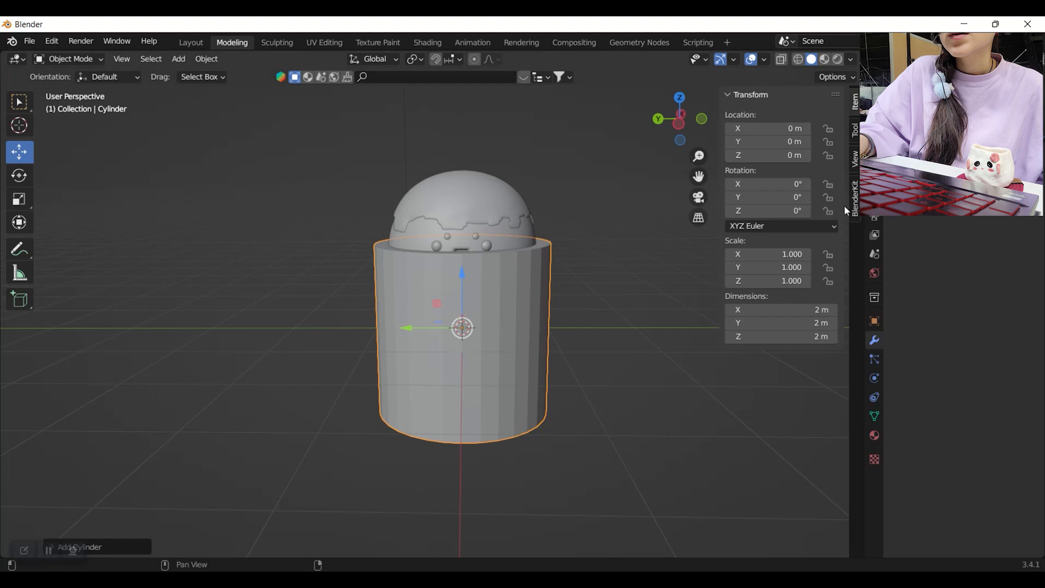
left_click(815, 336)
type("0.")
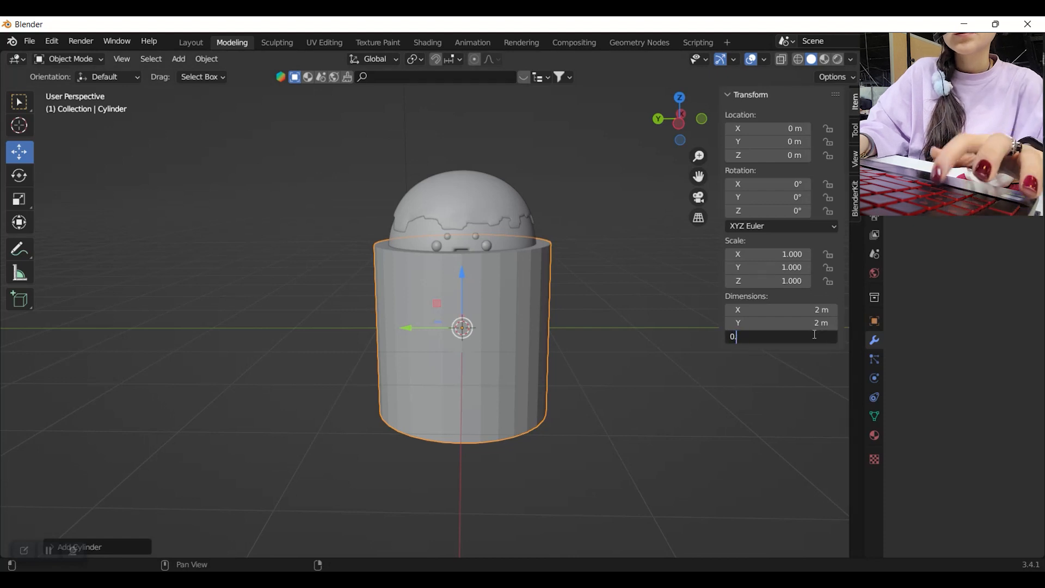
type("1")
key("Return")
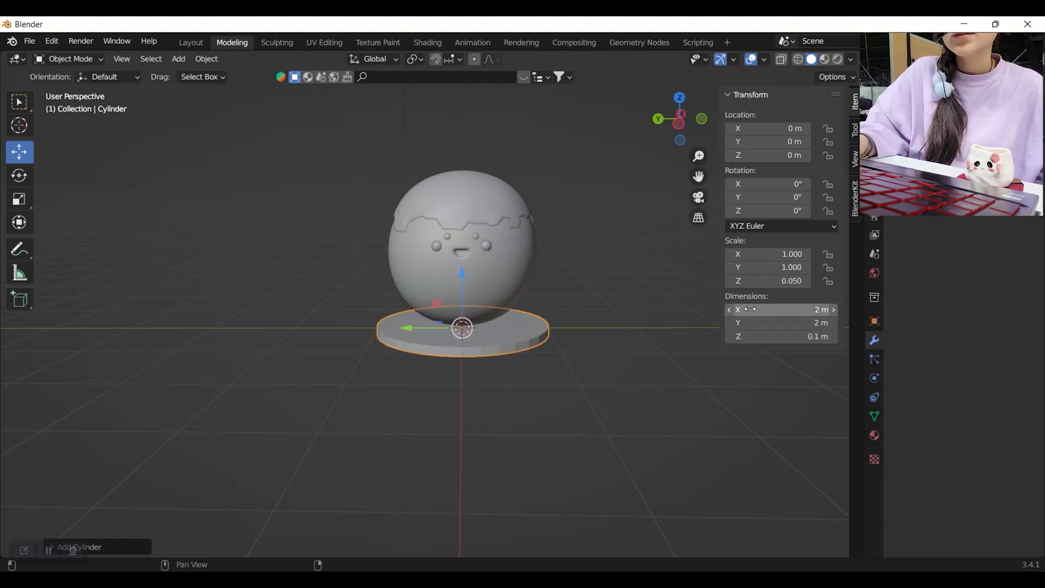
Add a Subdivision Surface modifier with 3 viewport levels to the disc and apply it
left_click(913, 219)
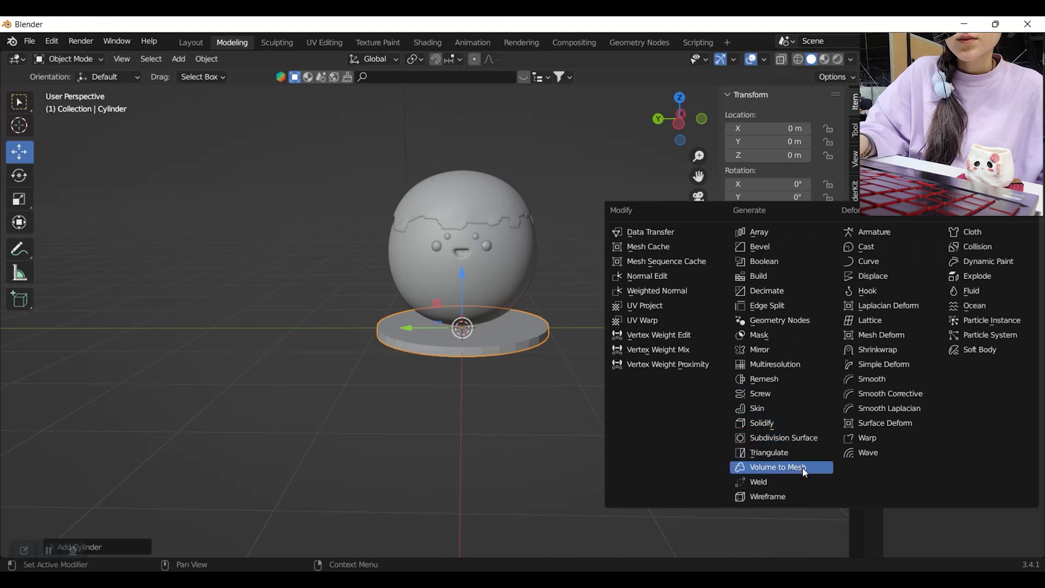
left_click(802, 440)
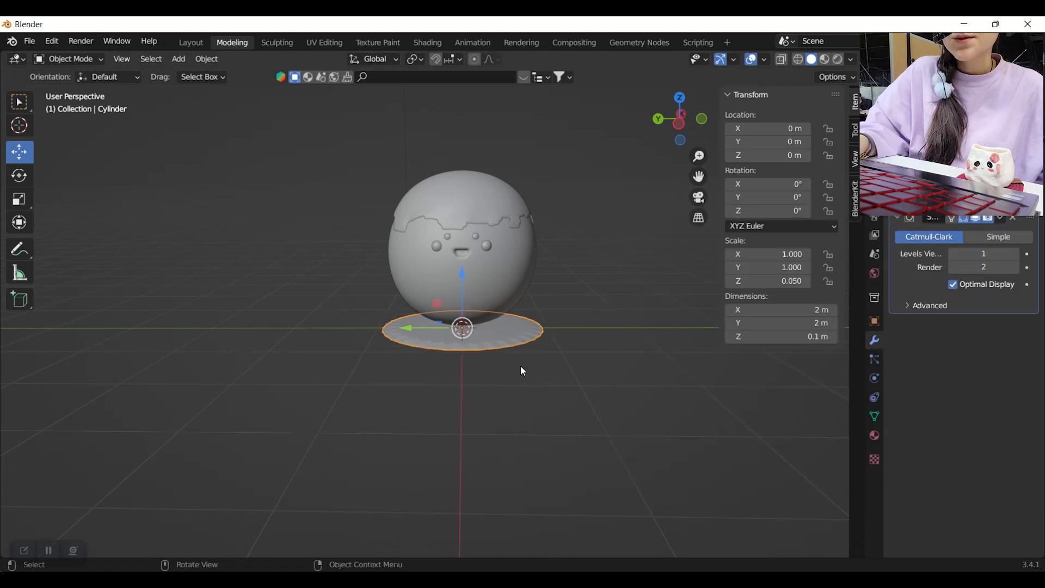
left_click(1016, 254)
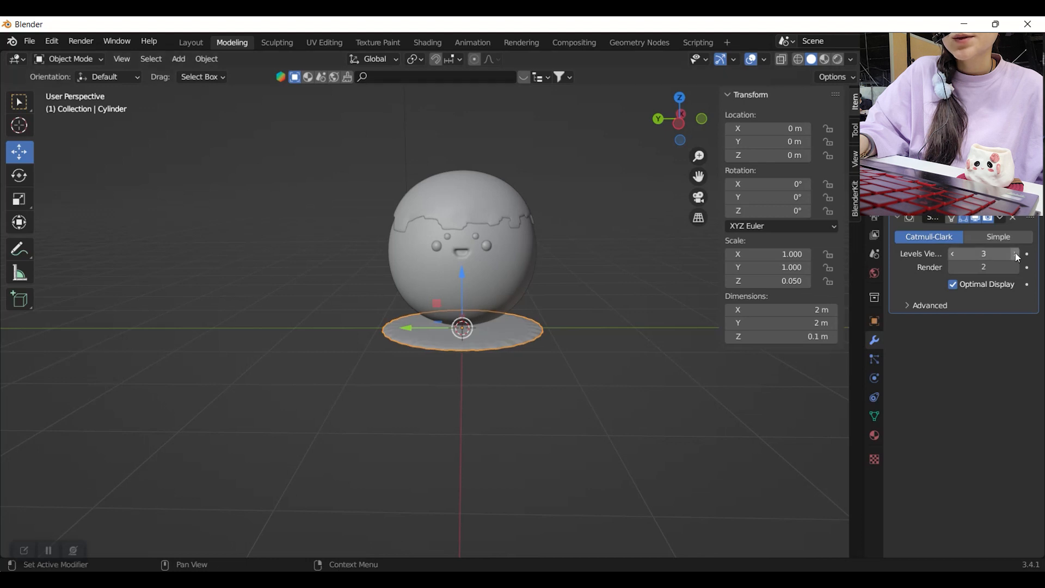
left_click(1000, 217)
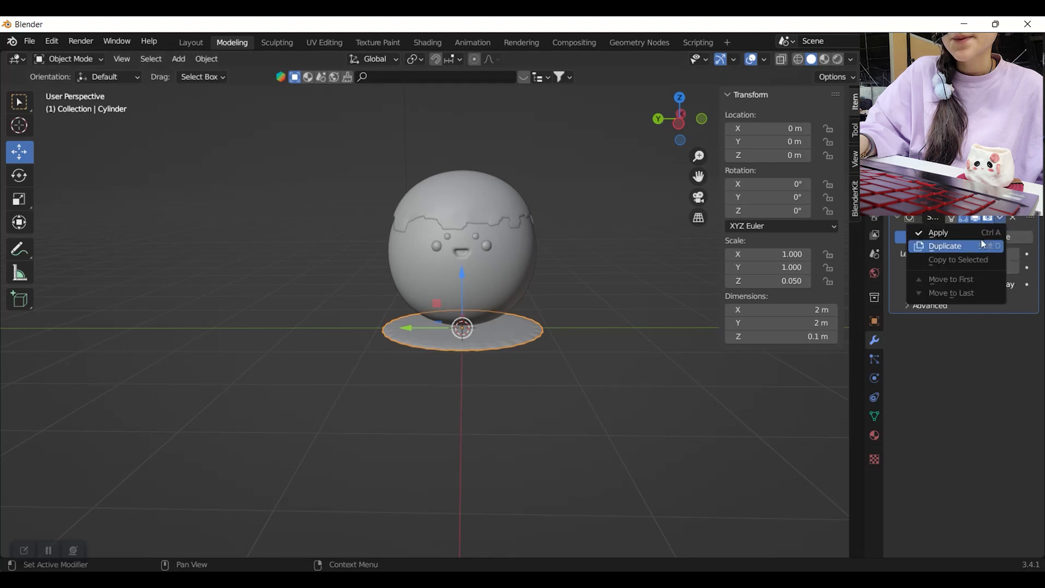
left_click(981, 234)
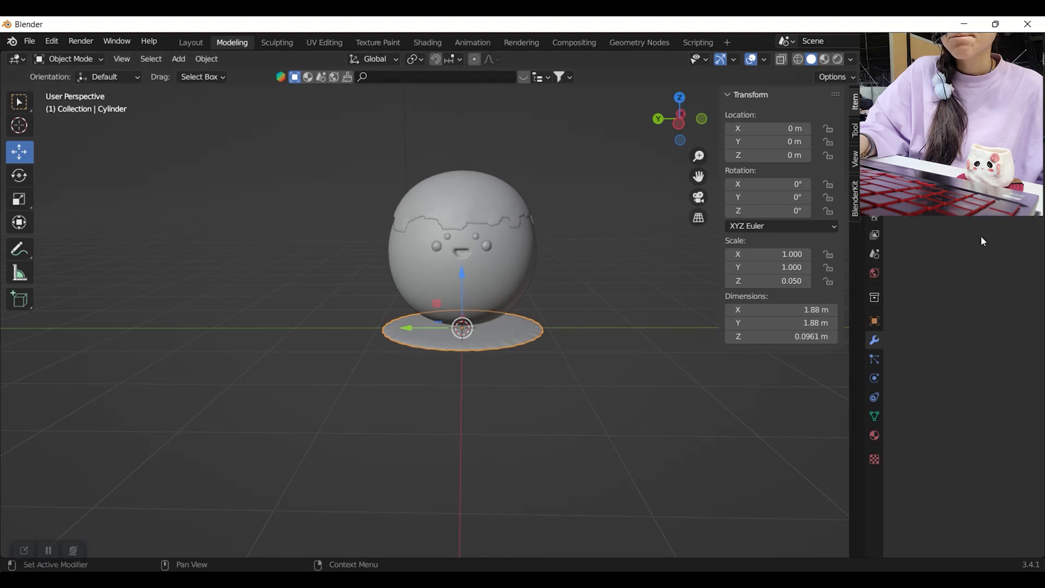
Give the disc a new material with a fully saturated magenta base color, hue about 0.896, darkened to a value of about 0.457
left_click(418, 43)
left_click(533, 348)
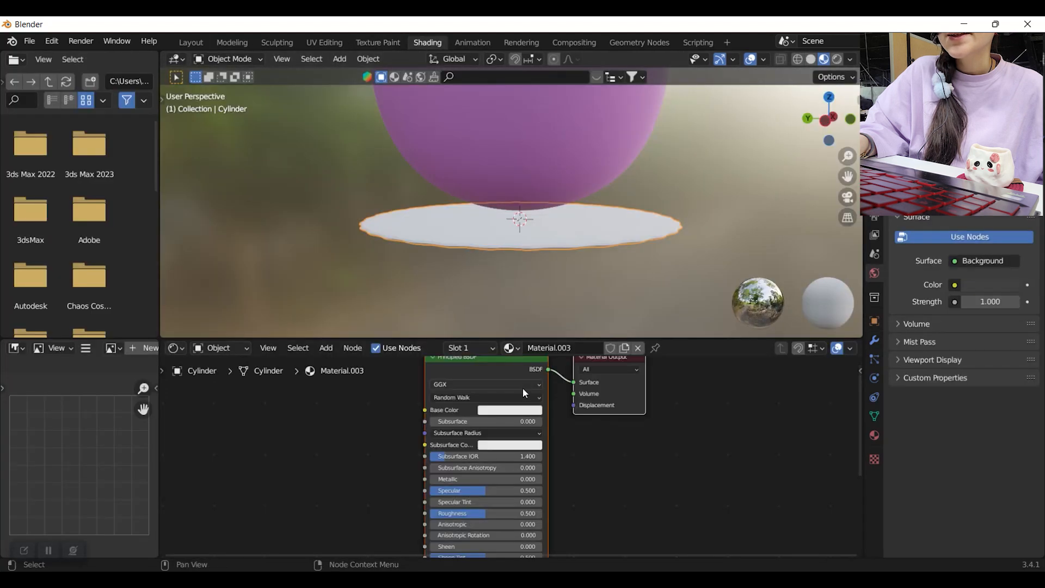
left_click(510, 410)
left_click_drag(548, 319, 550, 326)
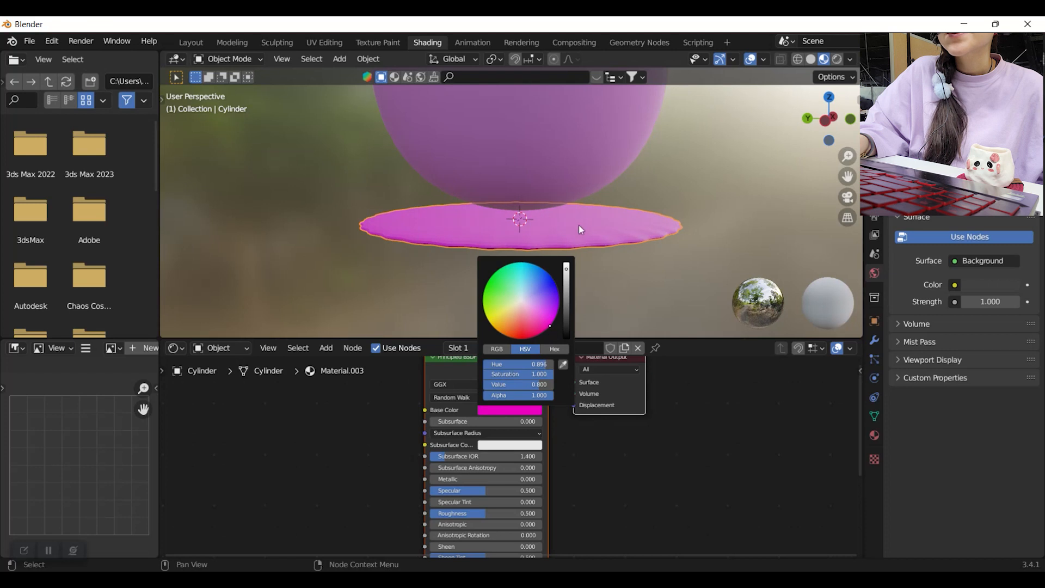
left_click_drag(568, 267, 568, 284)
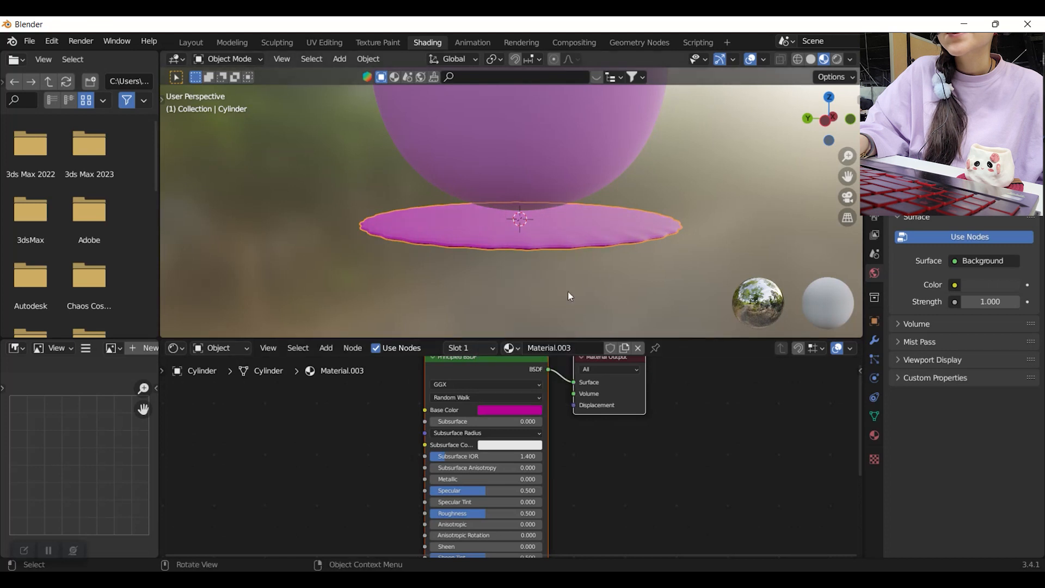
Shift the disc material's base color toward deep pink, with a hue of about 0.945, and check it against the whole character
left_click(531, 411)
left_click_drag(548, 320, 550, 325)
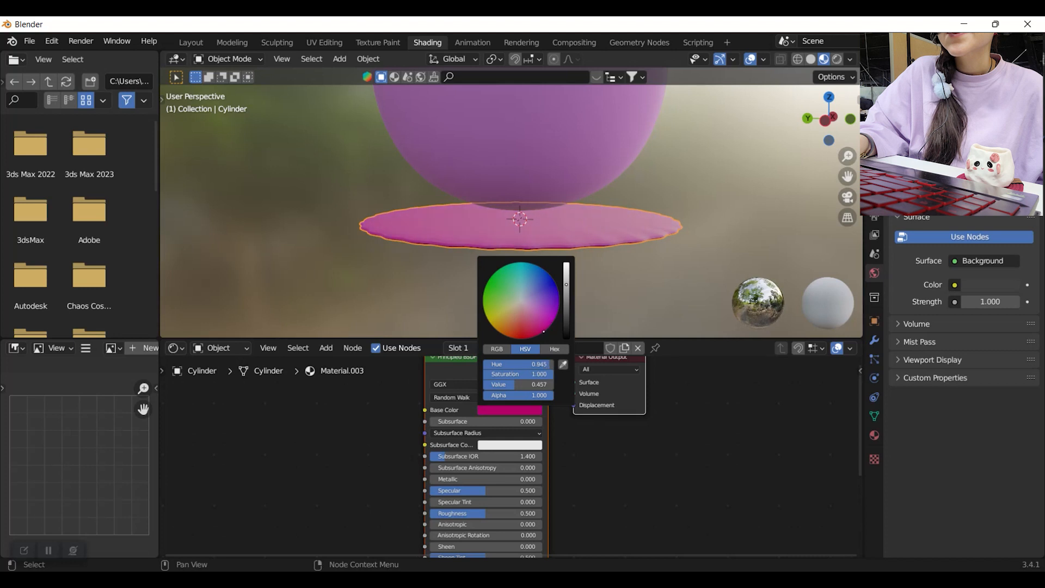
scroll(641, 275, "down", 4)
middle_click_drag(642, 276, 599, 279)
scroll(583, 240, "up", 3)
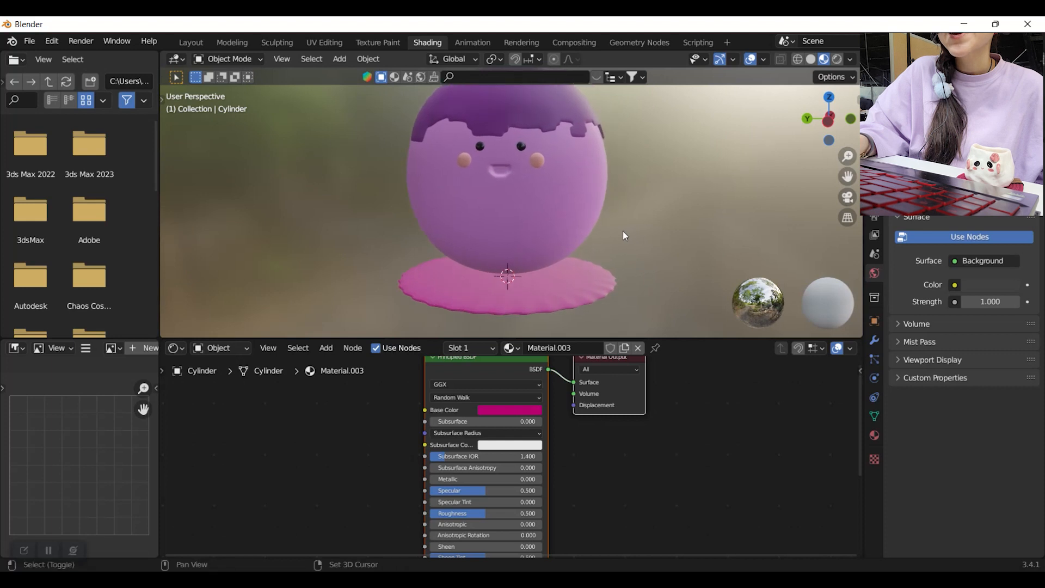
middle_click_drag(606, 256, 618, 233)
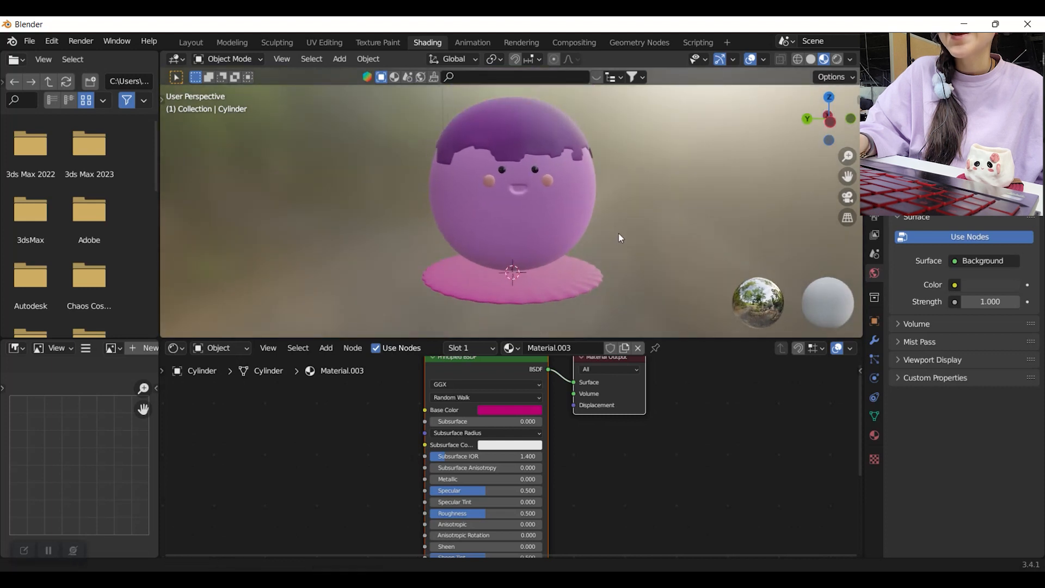